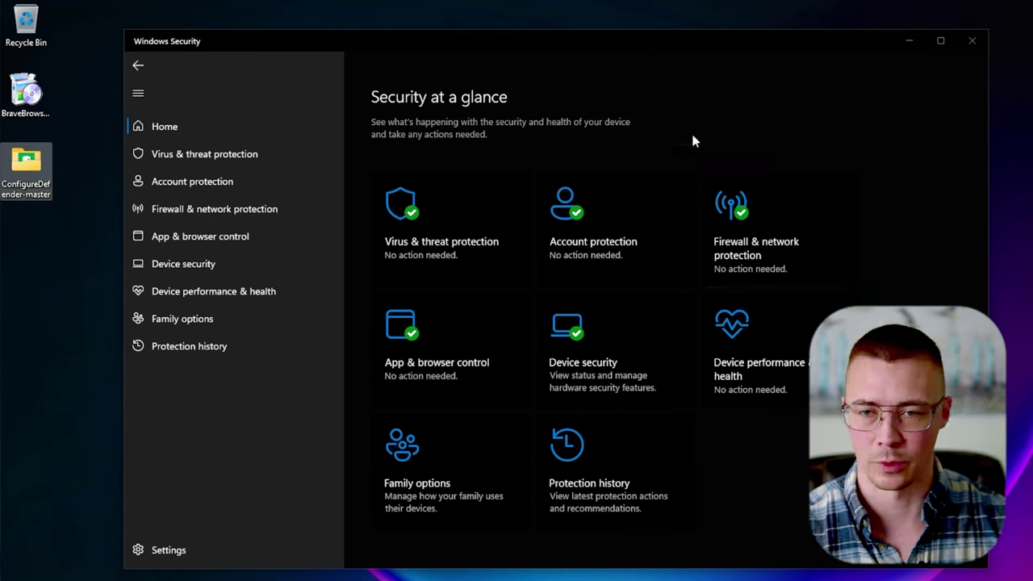
- Review the reputation-based protection settings under App & browser control, from SmartScreen and phishing protection to potentially unwanted app blocking
{"action": "left_click_drag", "start_coordinate": [619, 50], "coordinate": [597, 43]}
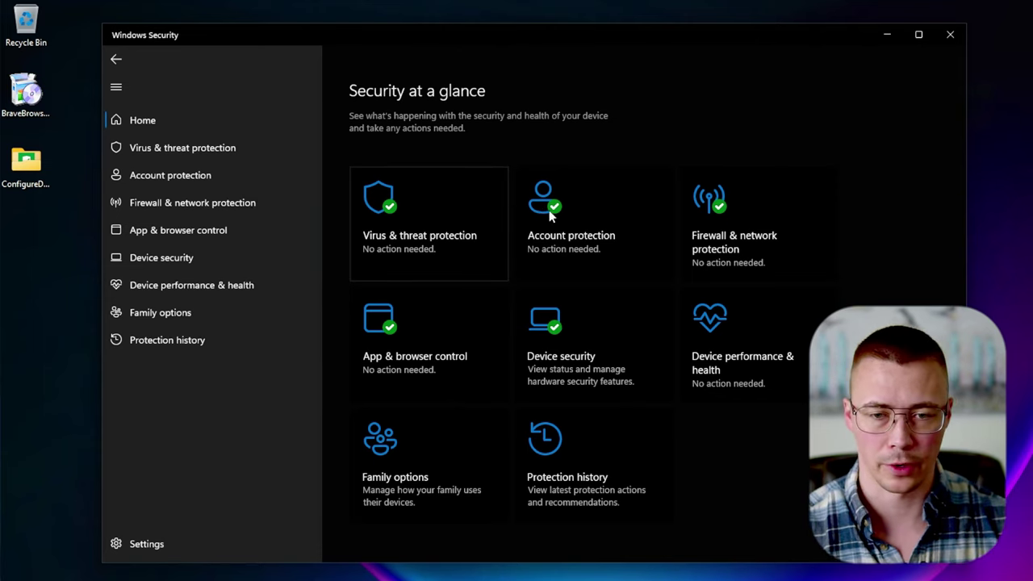
{"action": "left_click", "coordinate": [386, 341]}
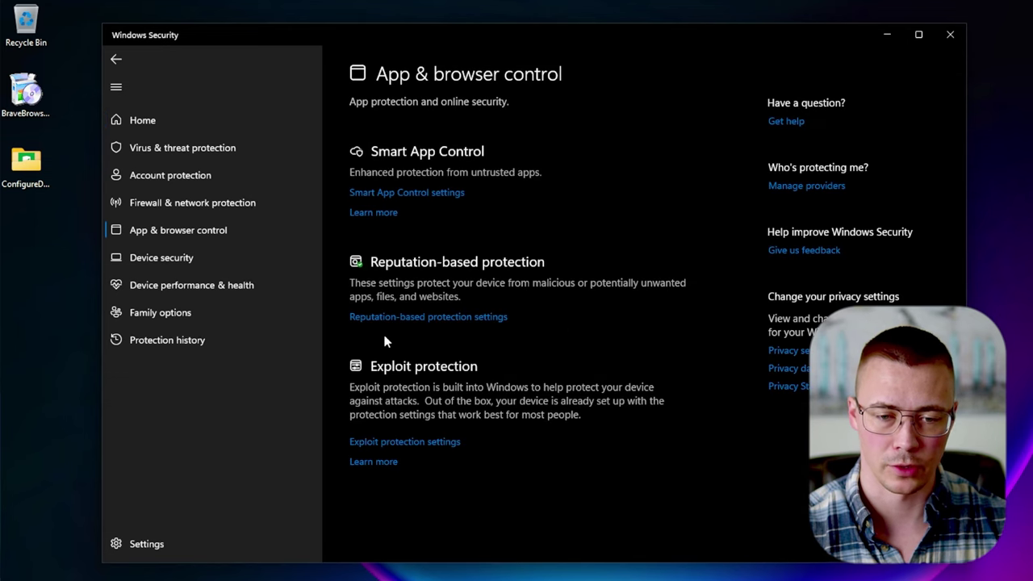
{"action": "left_click", "coordinate": [405, 317]}
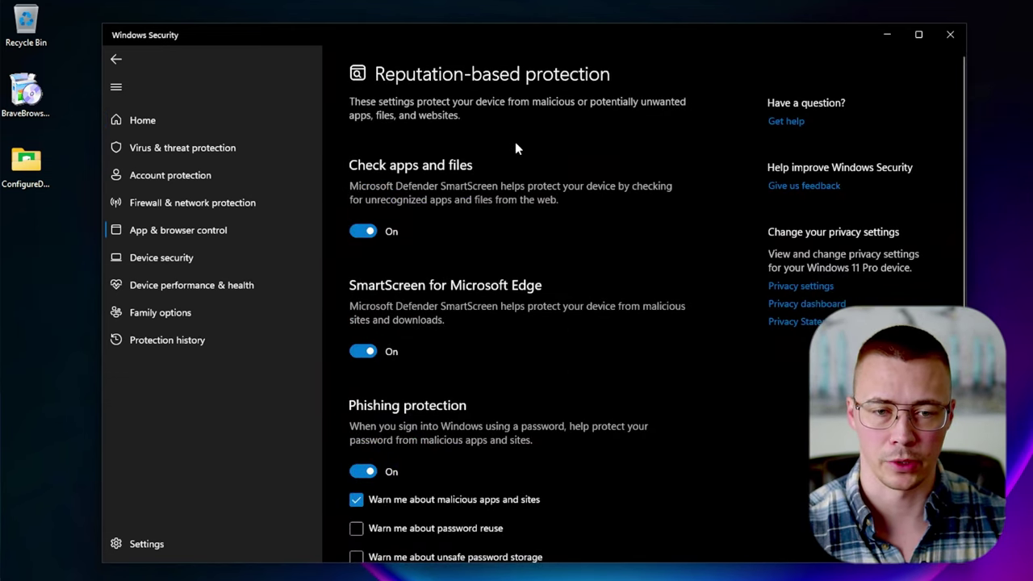
{"action": "scroll", "coordinate": [392, 272], "scroll_direction": "down", "scroll_amount": 2}
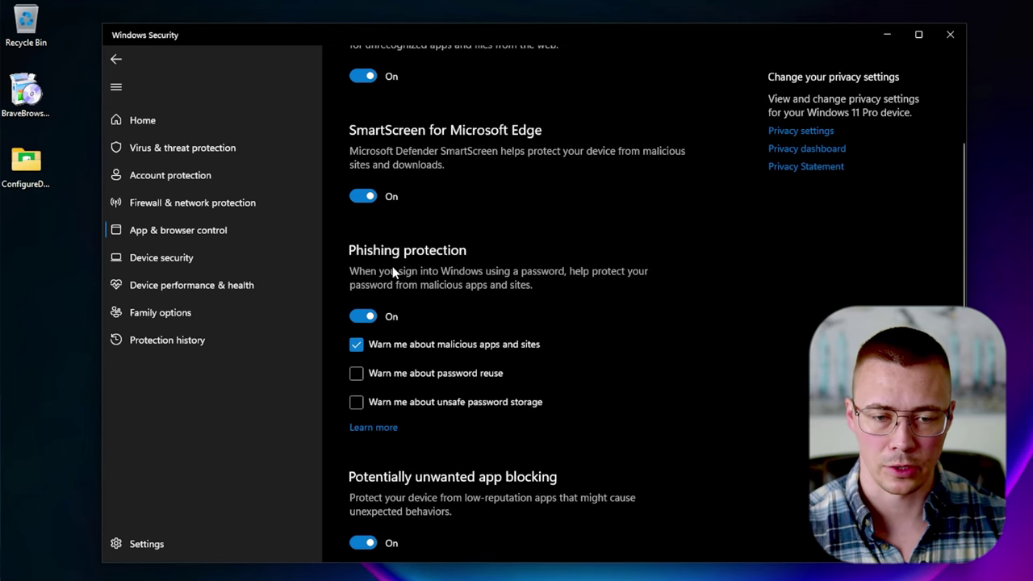
{"action": "scroll", "coordinate": [415, 316], "scroll_direction": "down", "scroll_amount": 2}
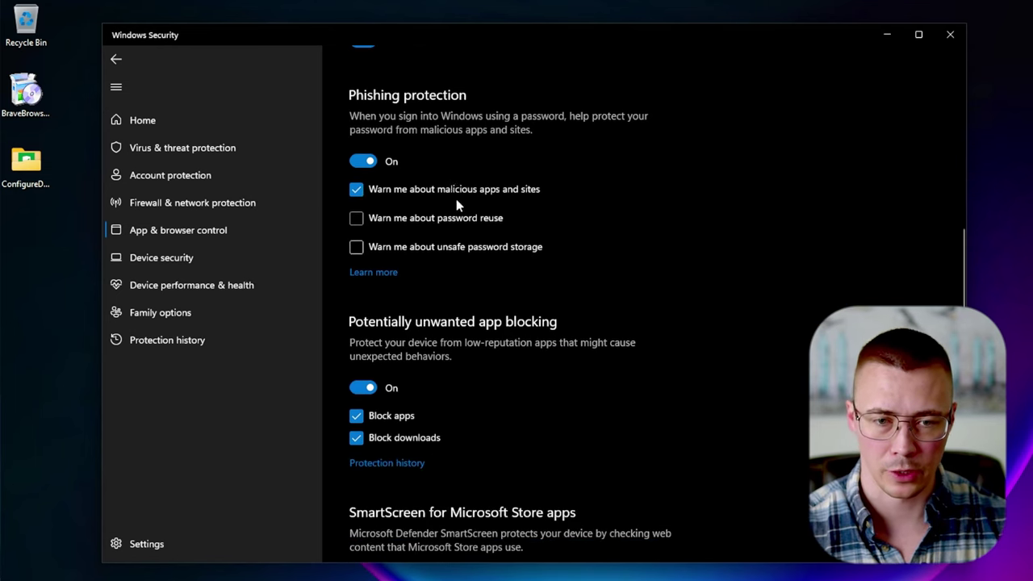
{"action": "scroll", "coordinate": [516, 256], "scroll_direction": "down", "scroll_amount": 1}
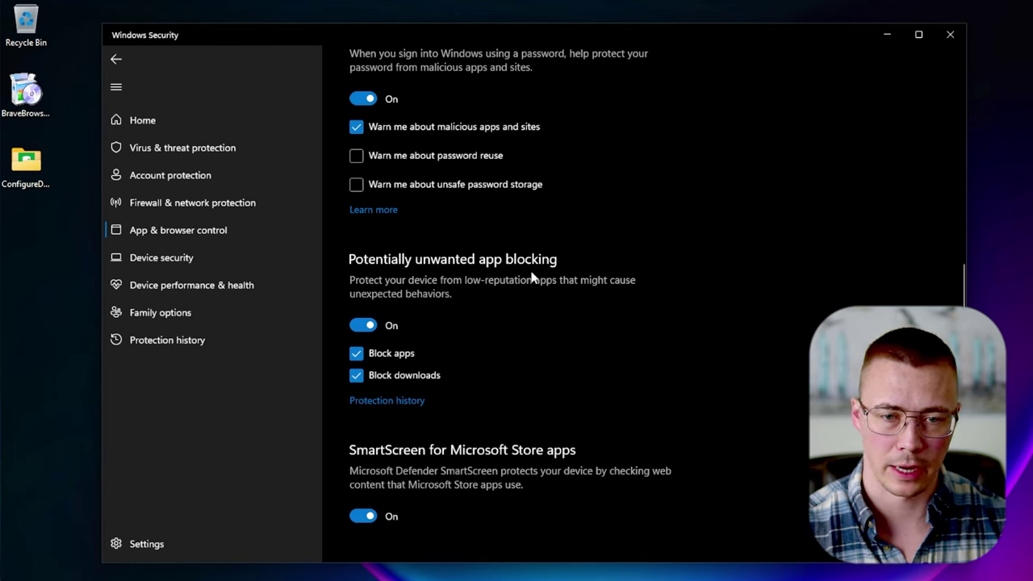
{"action": "left_click", "coordinate": [115, 59]}
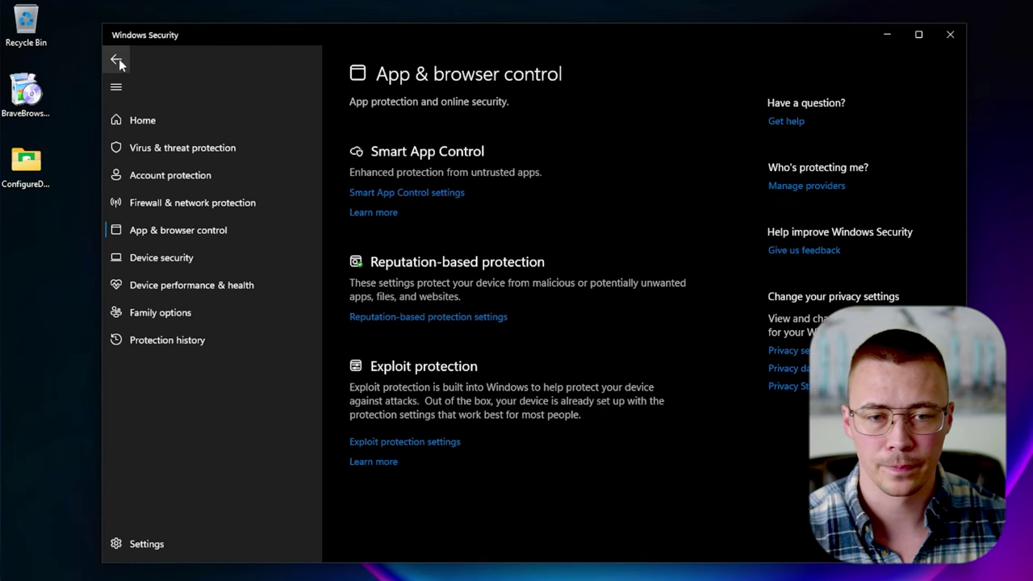
- Check the Smart App Control settings and return to the Security at a glance overview
{"action": "left_click", "coordinate": [452, 194]}
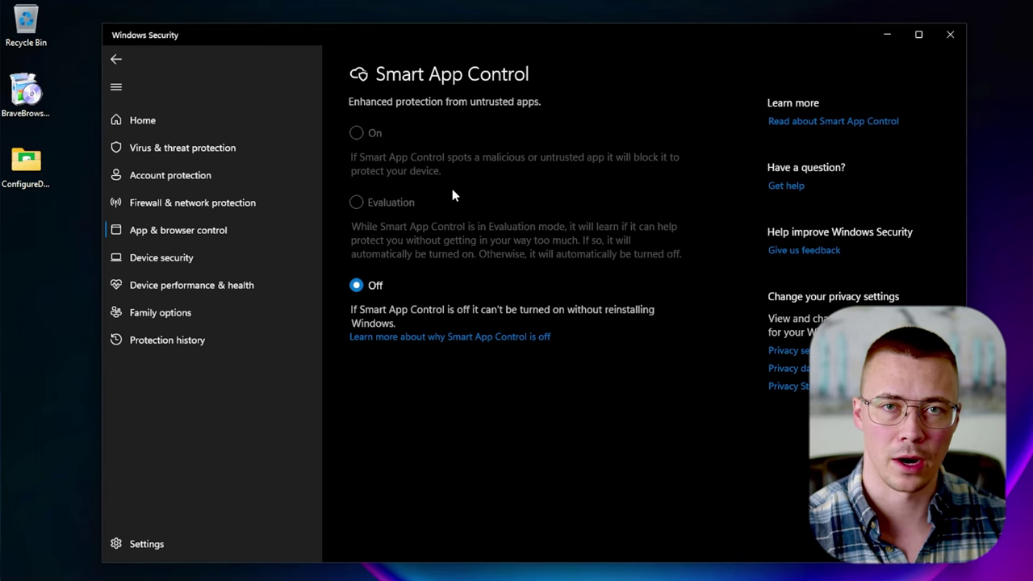
{"action": "left_click", "coordinate": [119, 64]}
{"action": "left_click", "coordinate": [121, 67]}
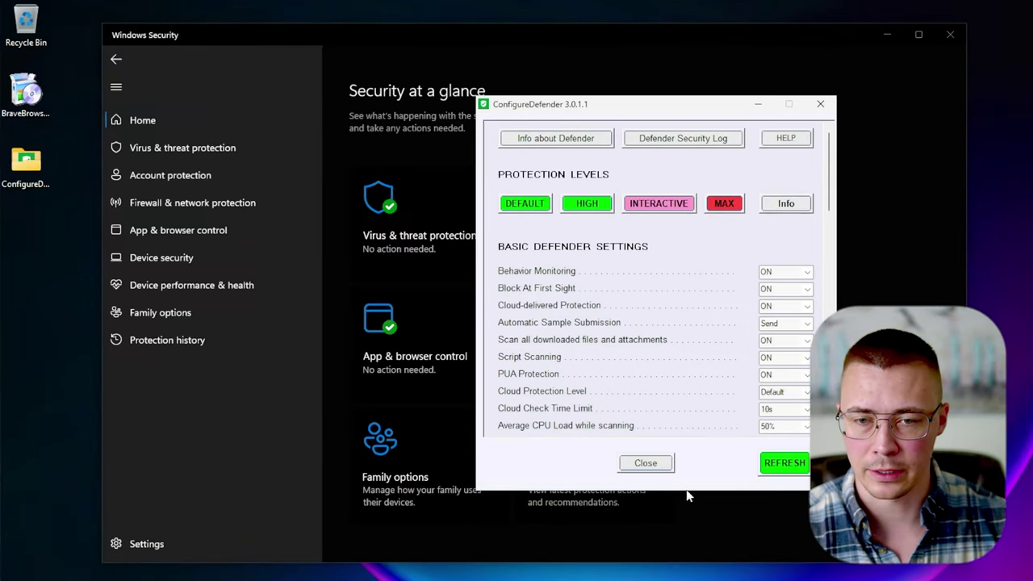
- In ConfigureDefender, examine the basic Defender settings, SmartScreen options, Exploit Guard rules, Network Protection and Controlled Folder Access
{"action": "left_click_drag", "start_coordinate": [541, 112], "coordinate": [448, 103]}
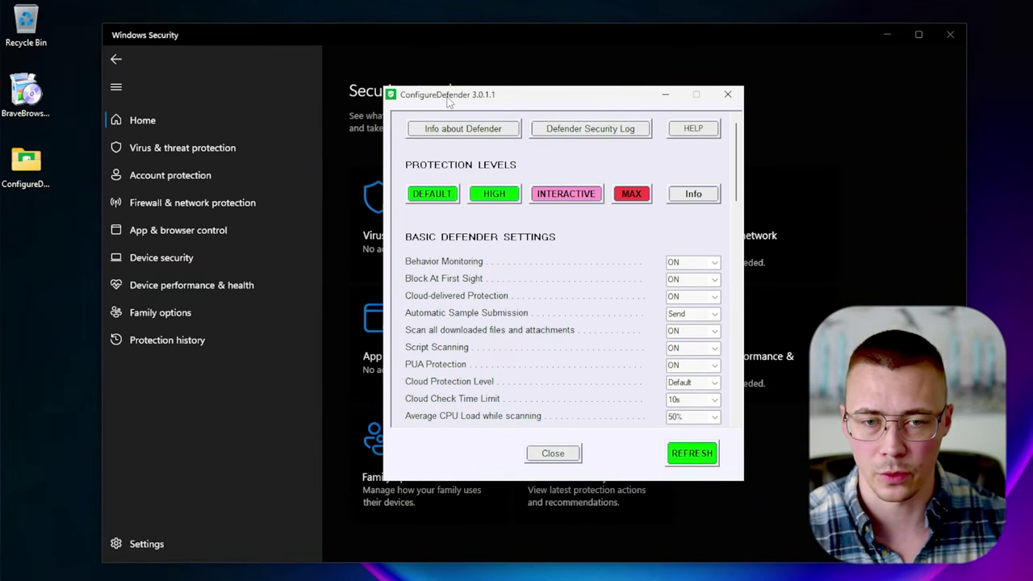
{"action": "left_click_drag", "start_coordinate": [447, 101], "coordinate": [413, 90]}
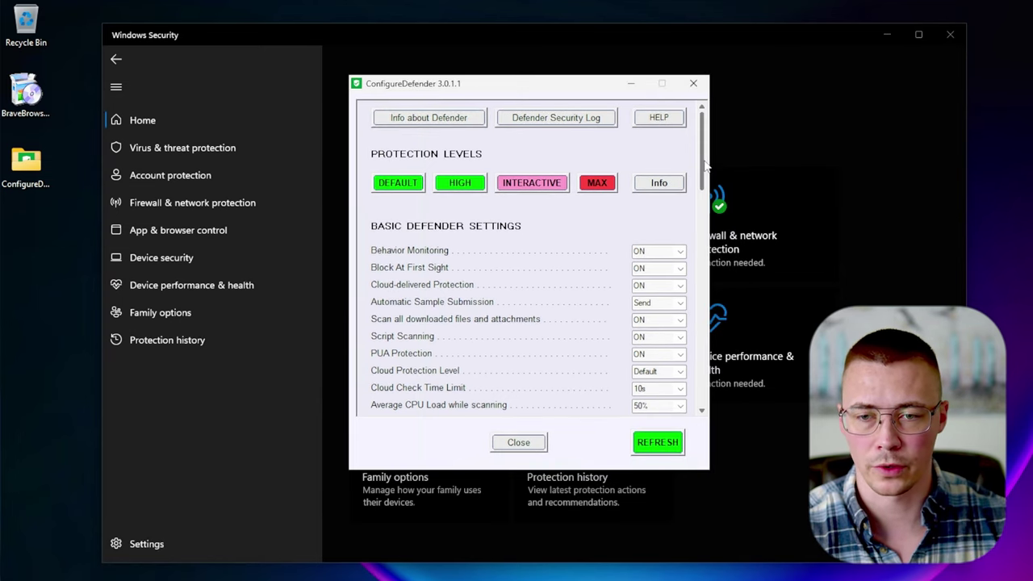
{"action": "left_click_drag", "start_coordinate": [705, 165], "coordinate": [744, 409]}
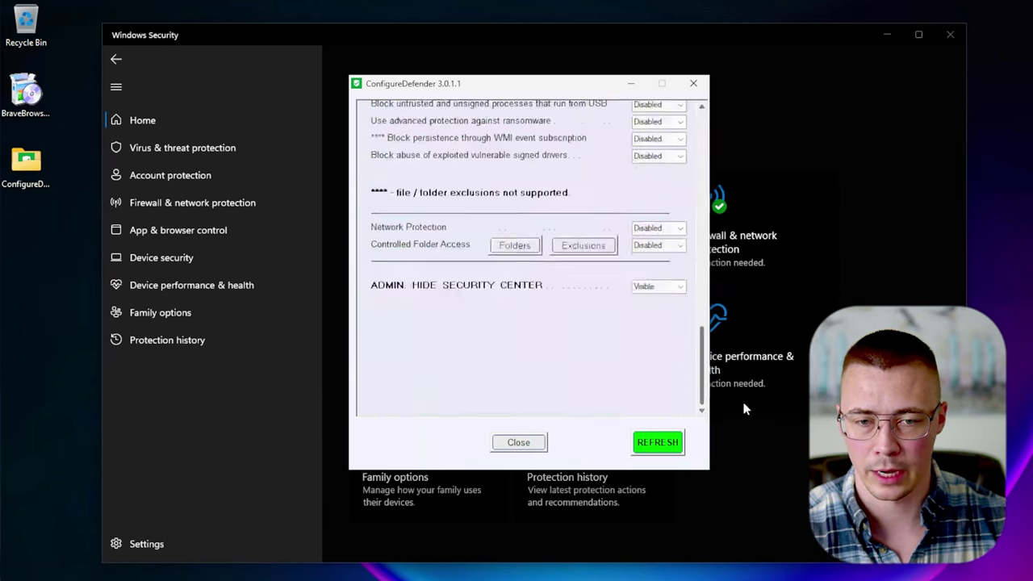
{"action": "scroll", "coordinate": [565, 307], "scroll_direction": "up", "scroll_amount": 10}
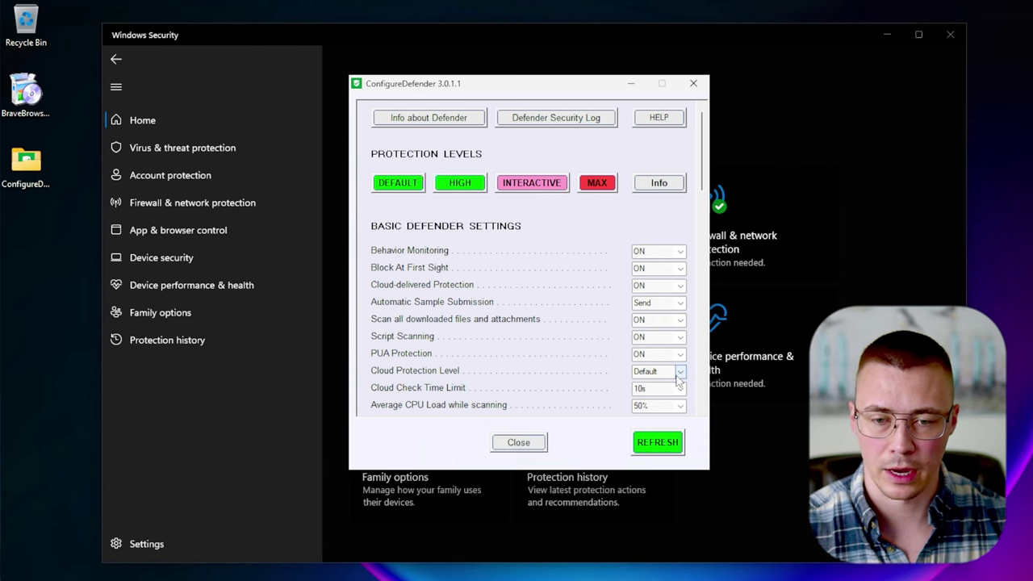
{"action": "scroll", "coordinate": [703, 191], "scroll_direction": "down", "scroll_amount": 2}
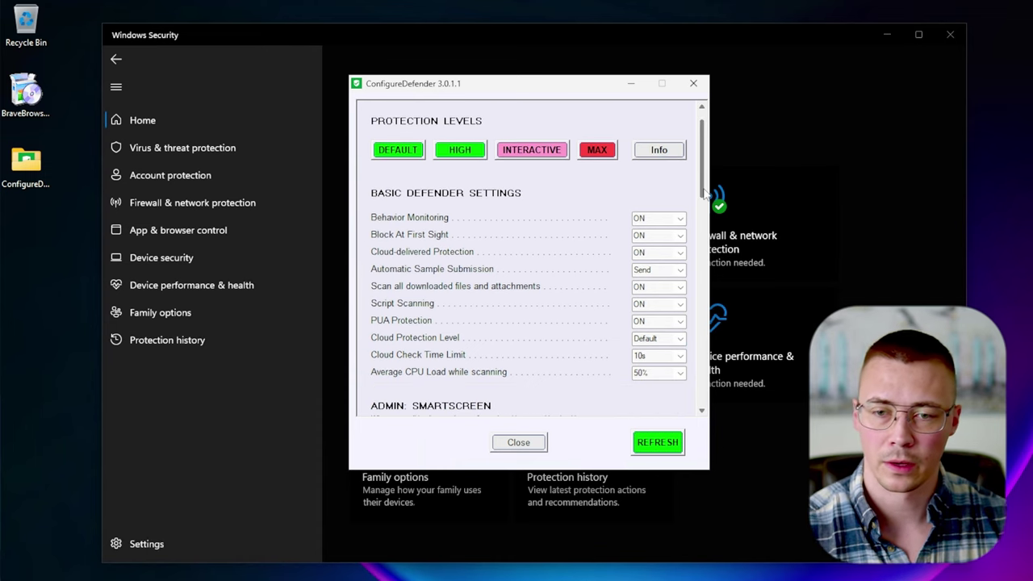
{"action": "left_click_drag", "start_coordinate": [703, 192], "coordinate": [704, 200]}
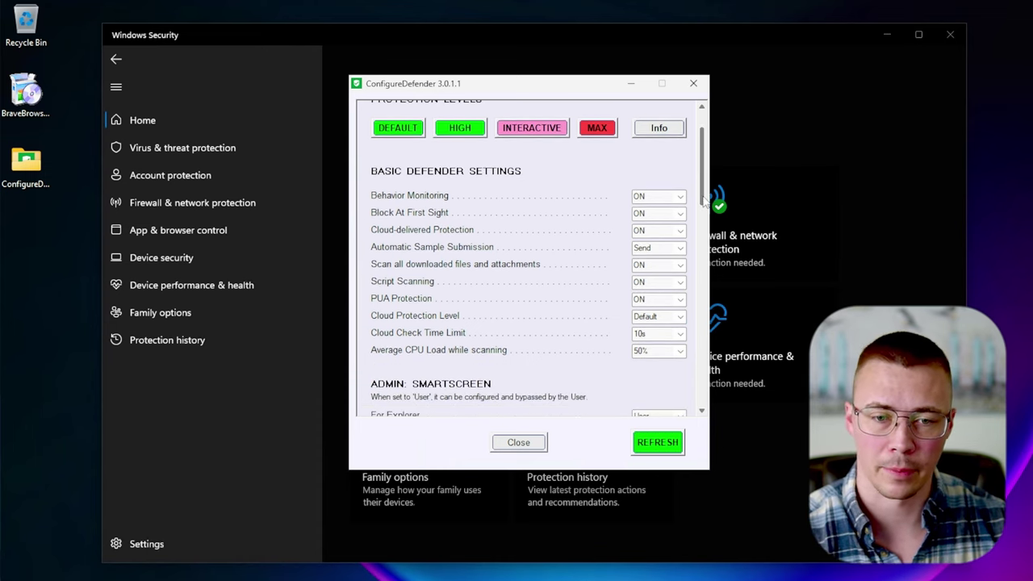
{"action": "scroll", "coordinate": [535, 254], "scroll_direction": "down", "scroll_amount": 8}
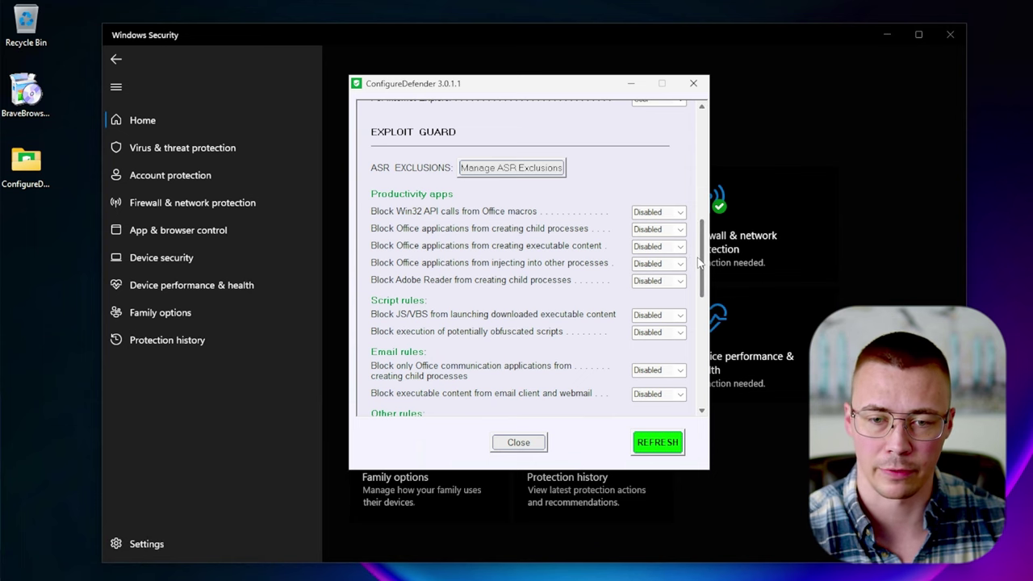
{"action": "left_click_drag", "start_coordinate": [702, 263], "coordinate": [701, 343]}
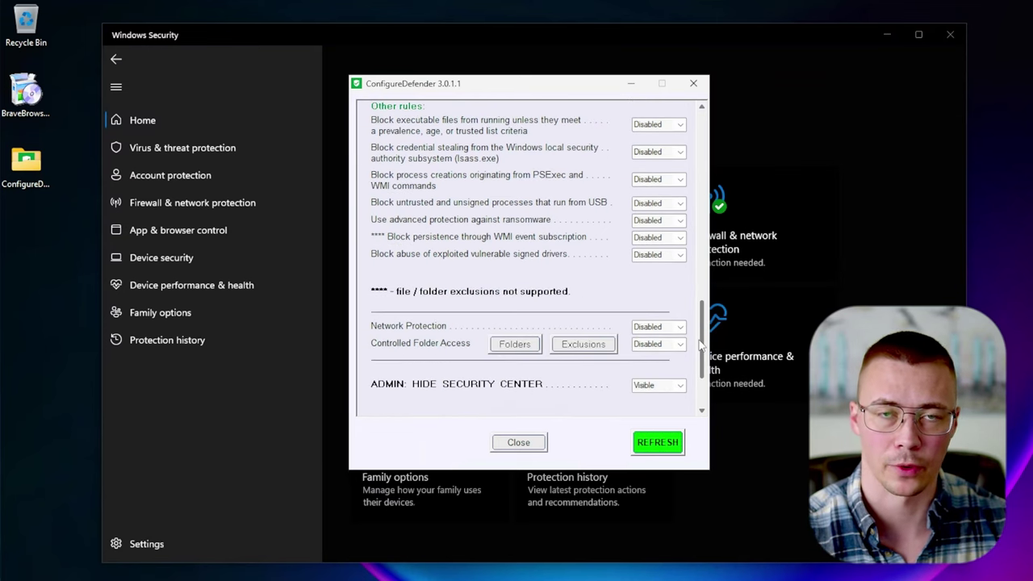
- Apply the HIGH protection level and review the basic settings, Exploit Guard rules and Network Protection it configures
{"action": "left_click_drag", "start_coordinate": [700, 345], "coordinate": [713, 119]}
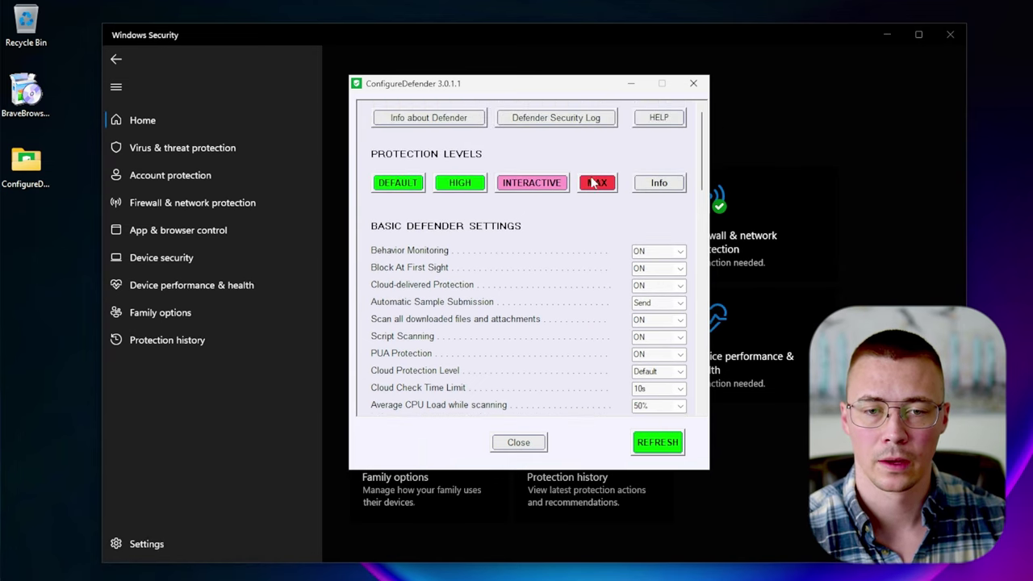
{"action": "left_click", "coordinate": [457, 185]}
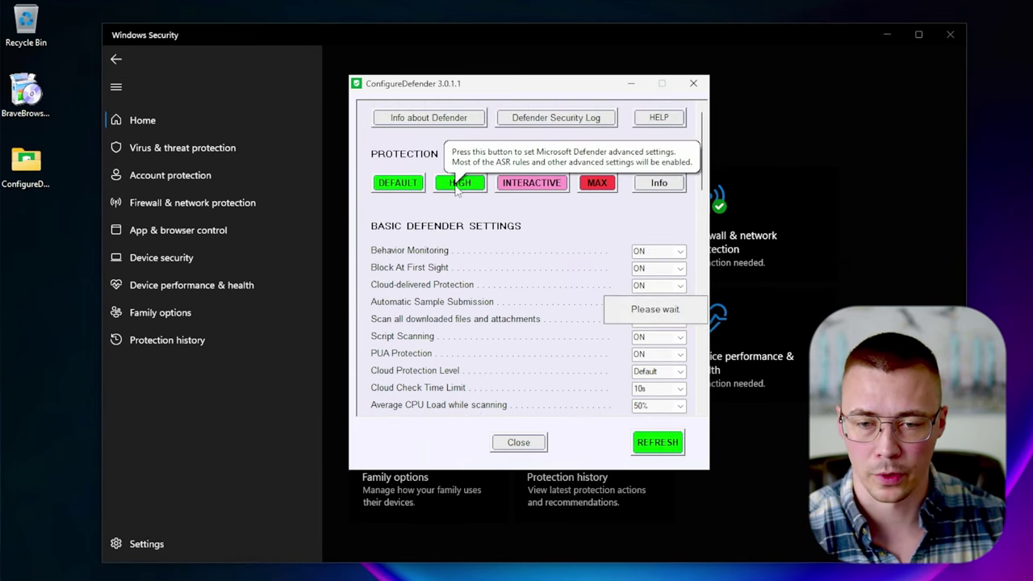
{"action": "left_click", "coordinate": [734, 305]}
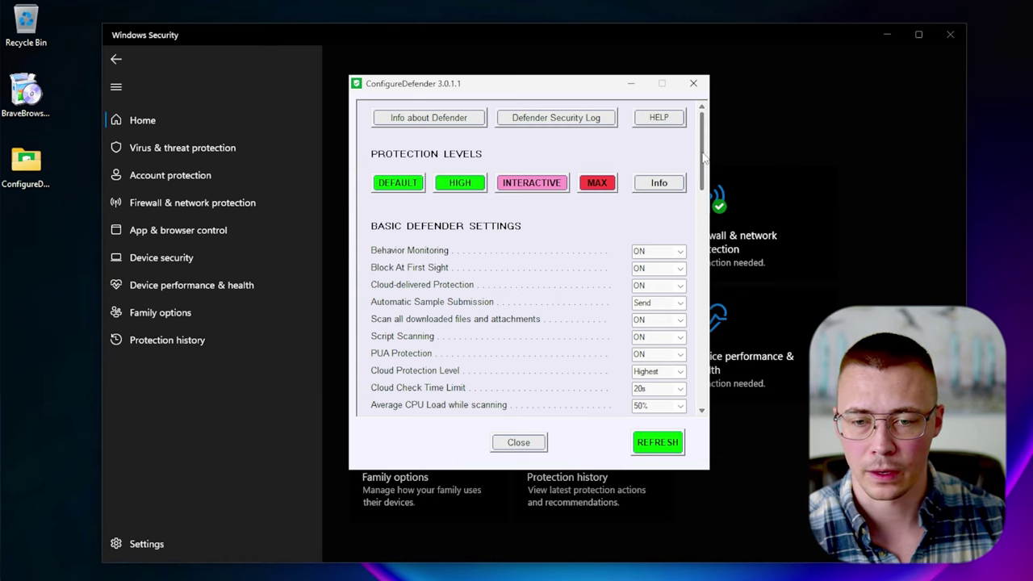
{"action": "left_click_drag", "start_coordinate": [703, 157], "coordinate": [704, 173]}
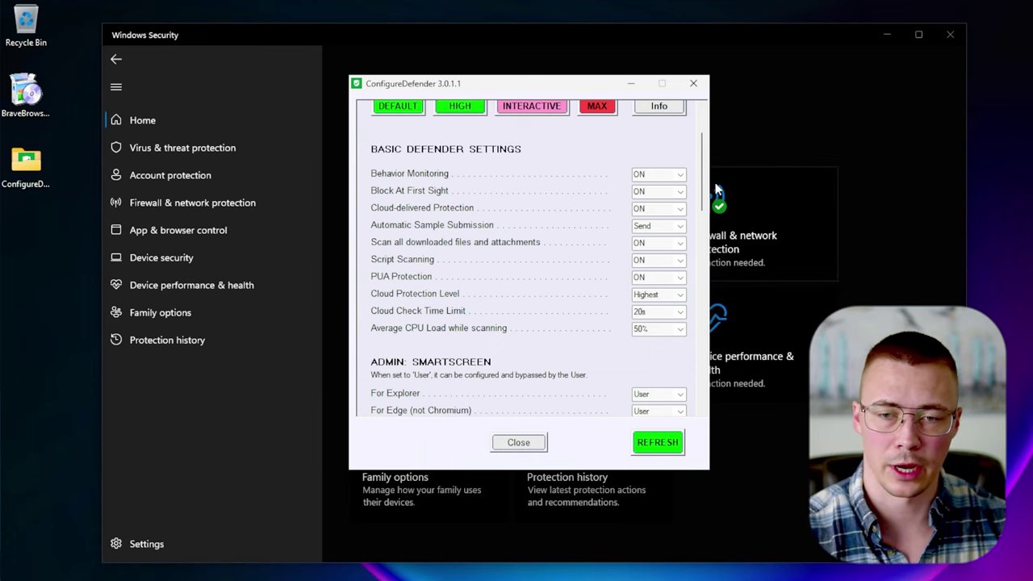
{"action": "left_click_drag", "start_coordinate": [704, 179], "coordinate": [710, 325]}
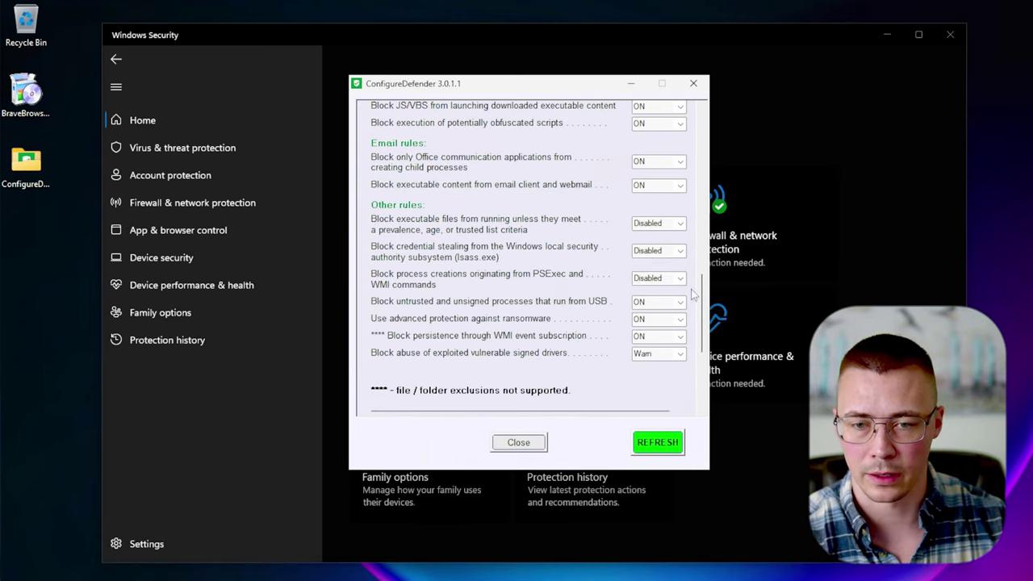
{"action": "mouse_move", "coordinate": [703, 337]}
{"action": "left_mouse_down"}
{"action": "mouse_move", "coordinate": [704, 297]}
{"action": "mouse_move", "coordinate": [704, 363]}
{"action": "mouse_move", "coordinate": [704, 348]}
{"action": "left_mouse_up"}
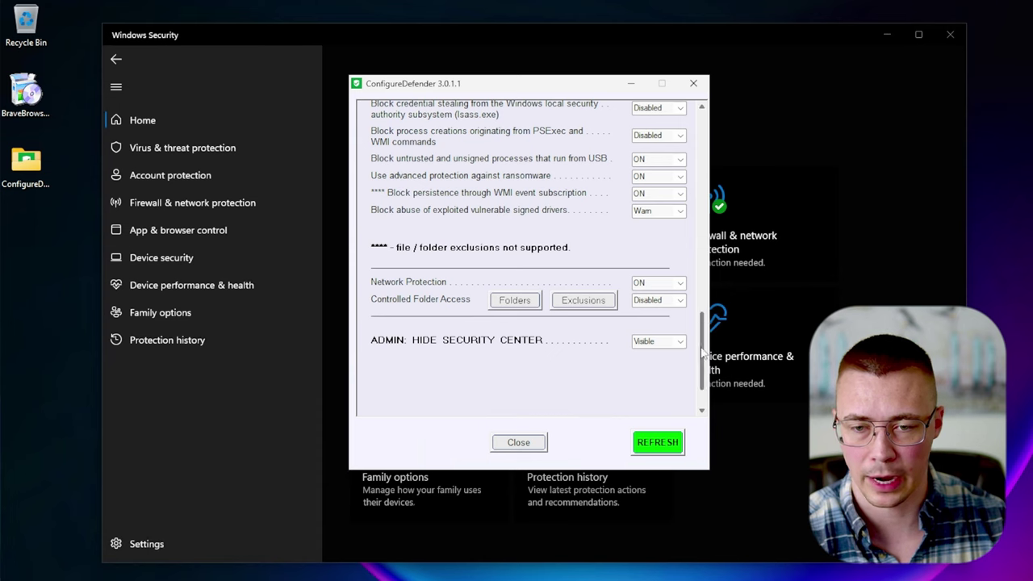
- Apply the MAX protection level, accepting the caution and ASR exclusion notices and keeping the Security Center unhidden
{"action": "left_click_drag", "start_coordinate": [702, 349], "coordinate": [714, 105]}
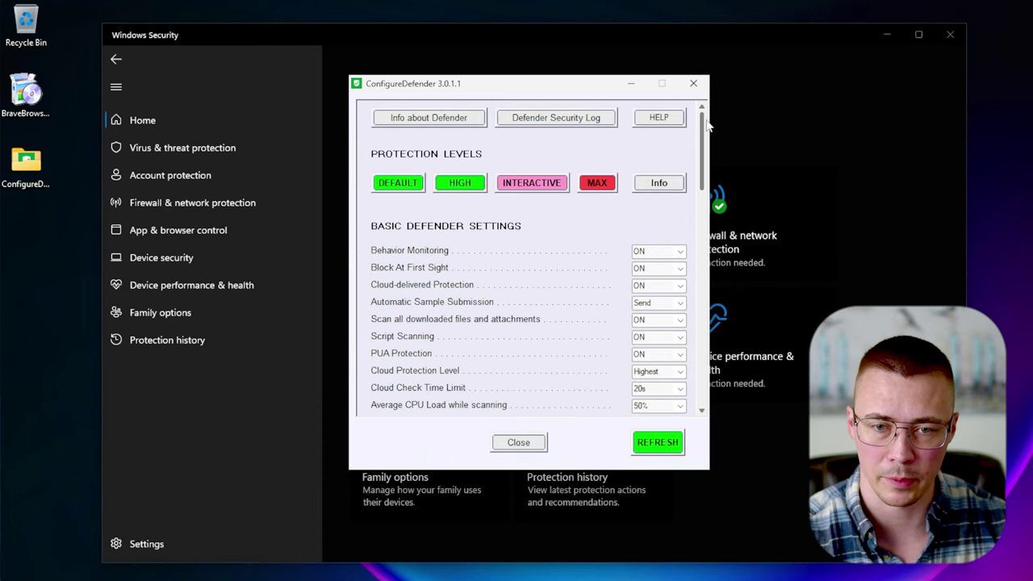
{"action": "left_click", "coordinate": [591, 183]}
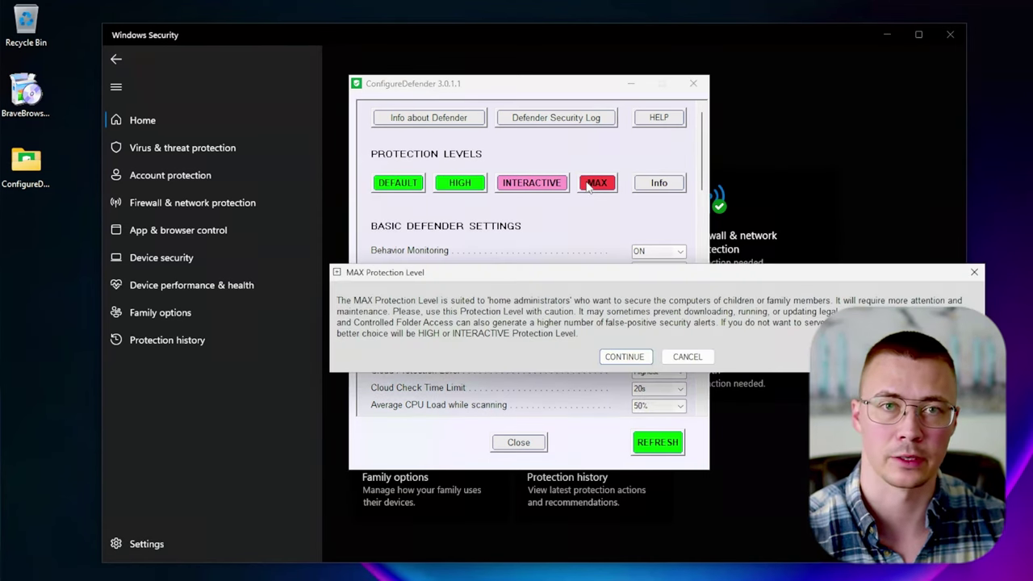
{"action": "left_click", "coordinate": [626, 357]}
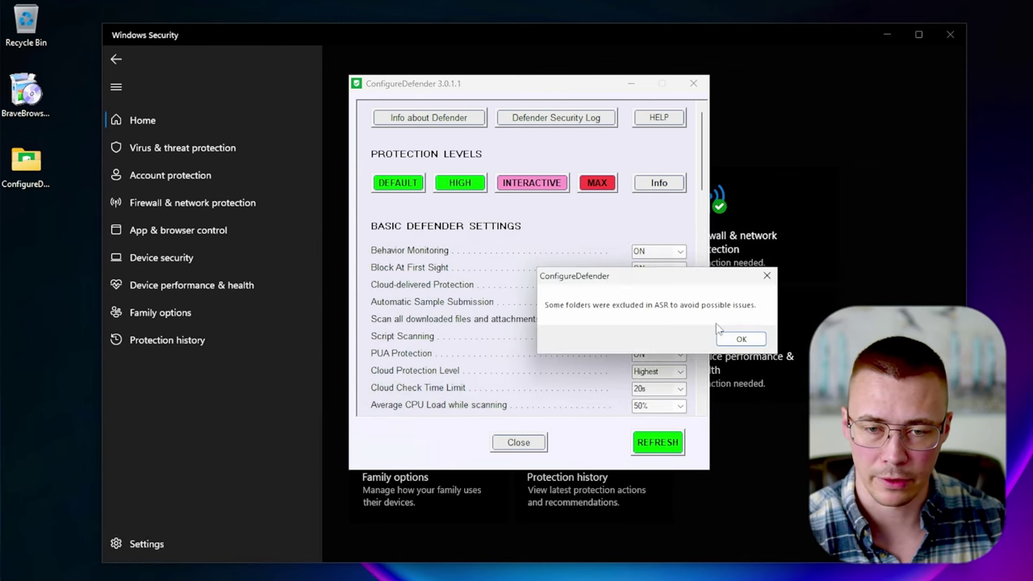
{"action": "left_click", "coordinate": [741, 339]}
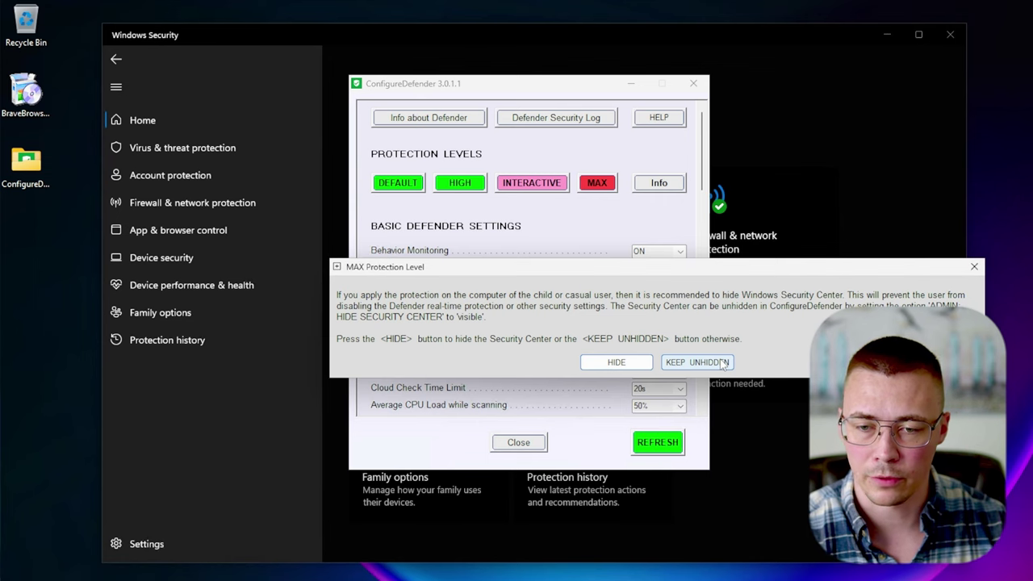
{"action": "left_click", "coordinate": [694, 363]}
{"action": "key", "text": "Return"}
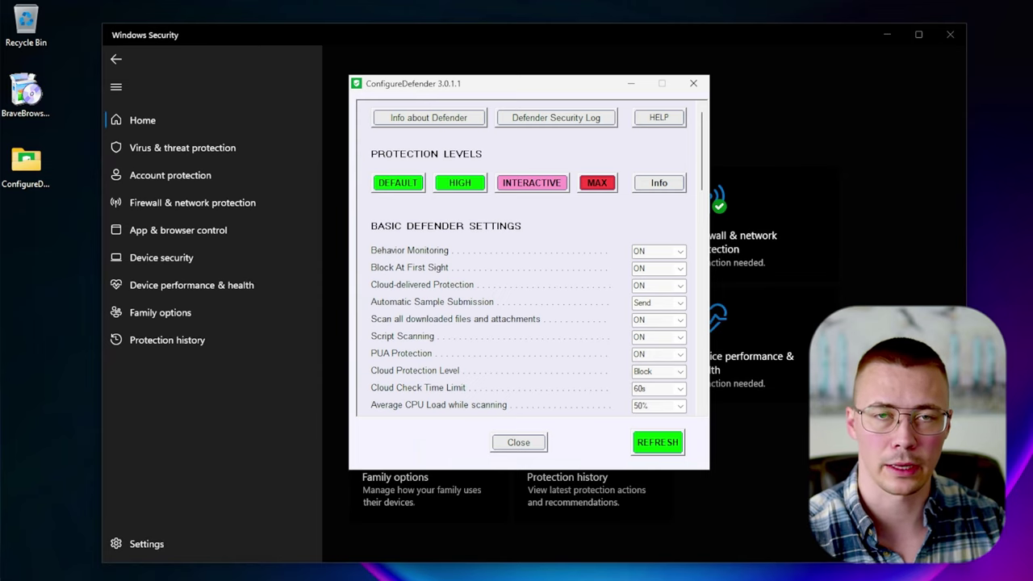
- Set Controlled Folder Access to Disabled after checking the other Defender settings and Exploit Guard rules
{"action": "scroll", "coordinate": [703, 170], "scroll_direction": "down", "scroll_amount": 2}
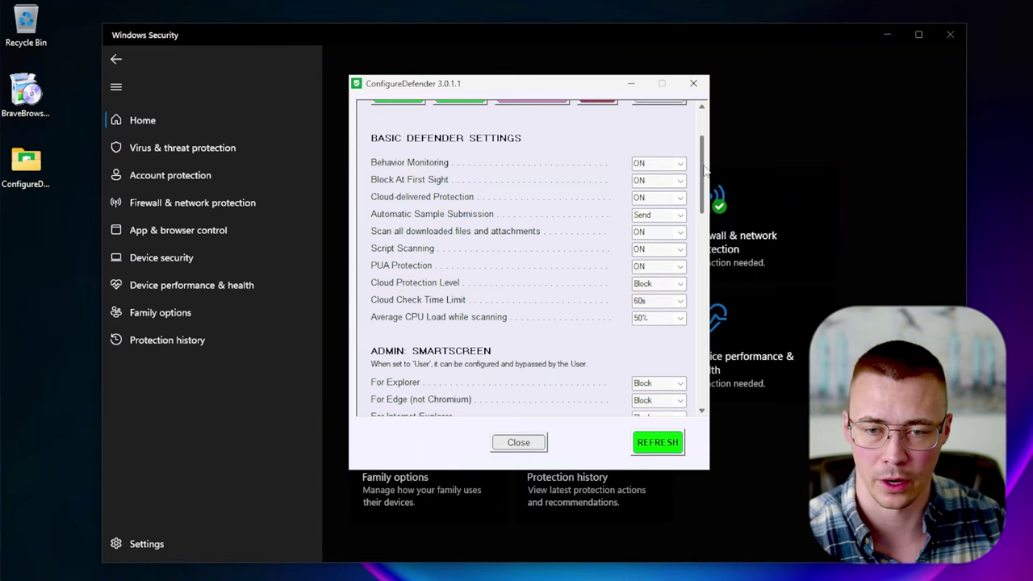
{"action": "left_click_drag", "start_coordinate": [704, 169], "coordinate": [708, 284]}
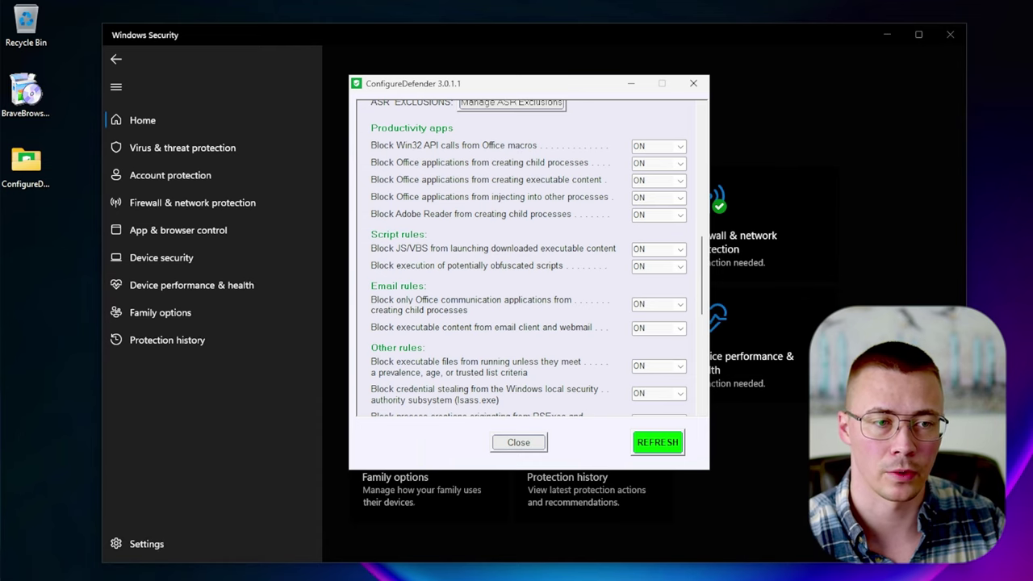
{"action": "left_click_drag", "start_coordinate": [699, 274], "coordinate": [719, 159]}
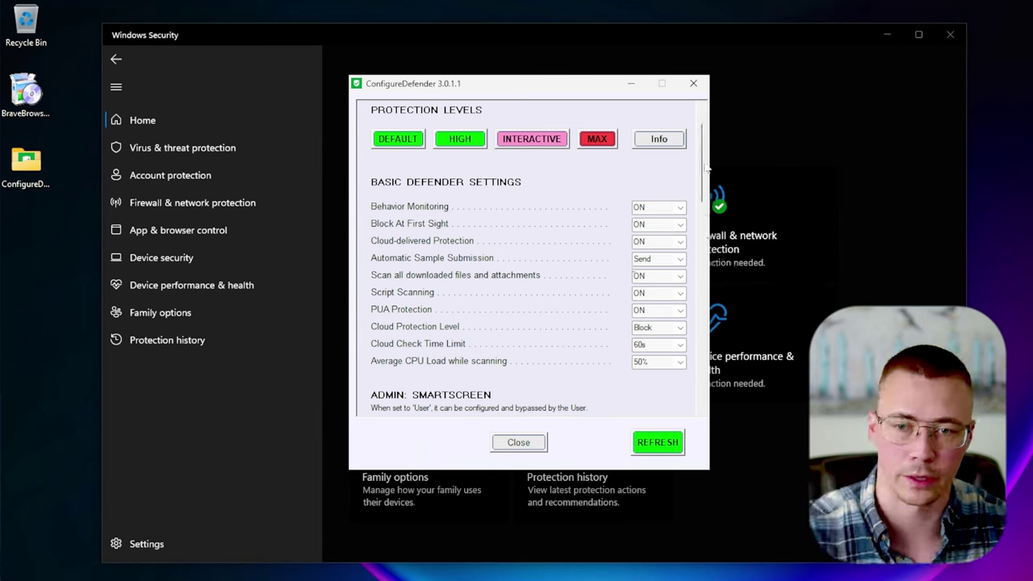
{"action": "left_click_drag", "start_coordinate": [706, 165], "coordinate": [710, 292]}
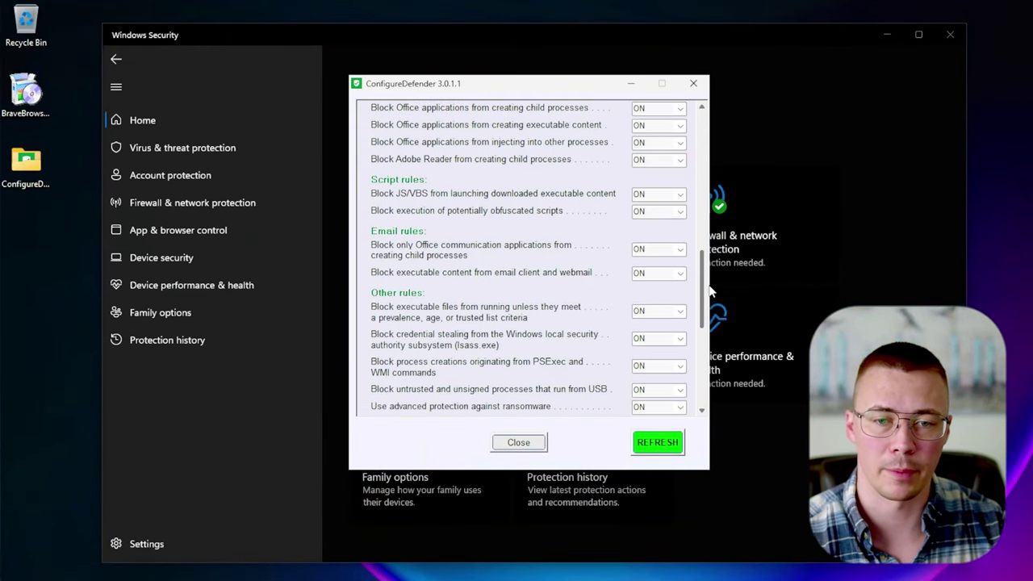
{"action": "left_click_drag", "start_coordinate": [710, 292], "coordinate": [710, 298]}
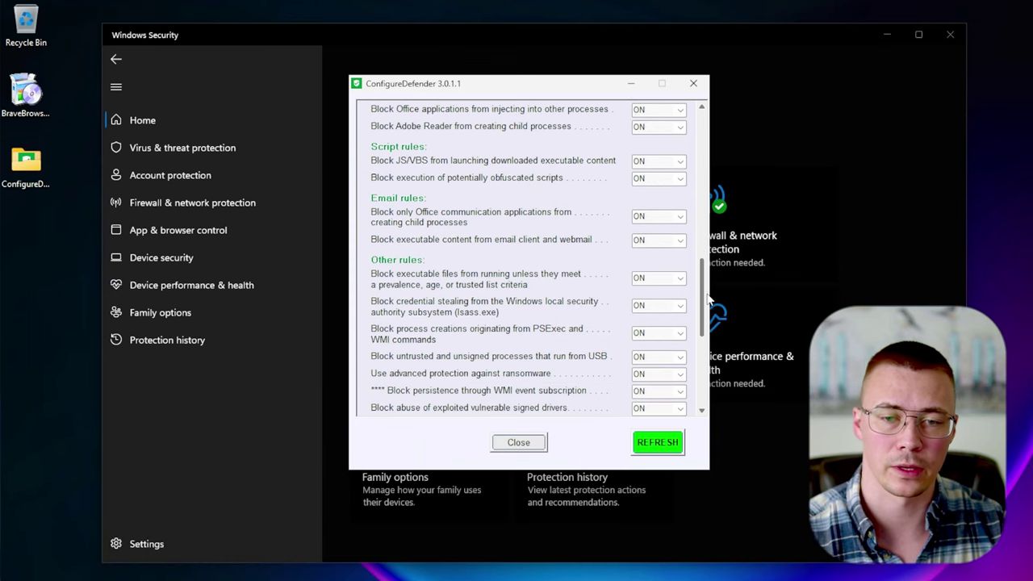
{"action": "scroll", "coordinate": [707, 296], "scroll_direction": "down", "scroll_amount": 5}
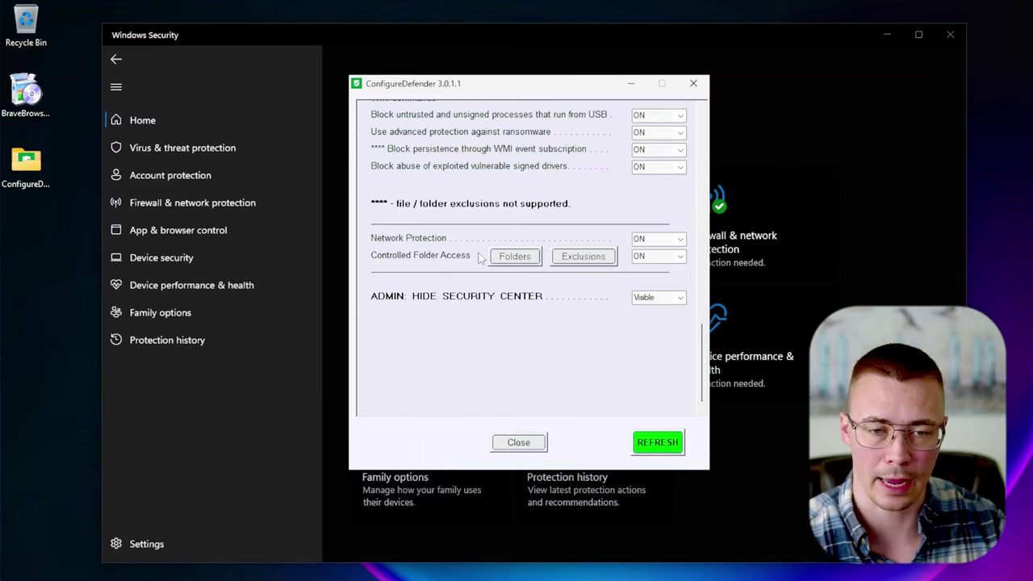
{"action": "left_click", "coordinate": [681, 256]}
{"action": "left_click", "coordinate": [672, 287]}
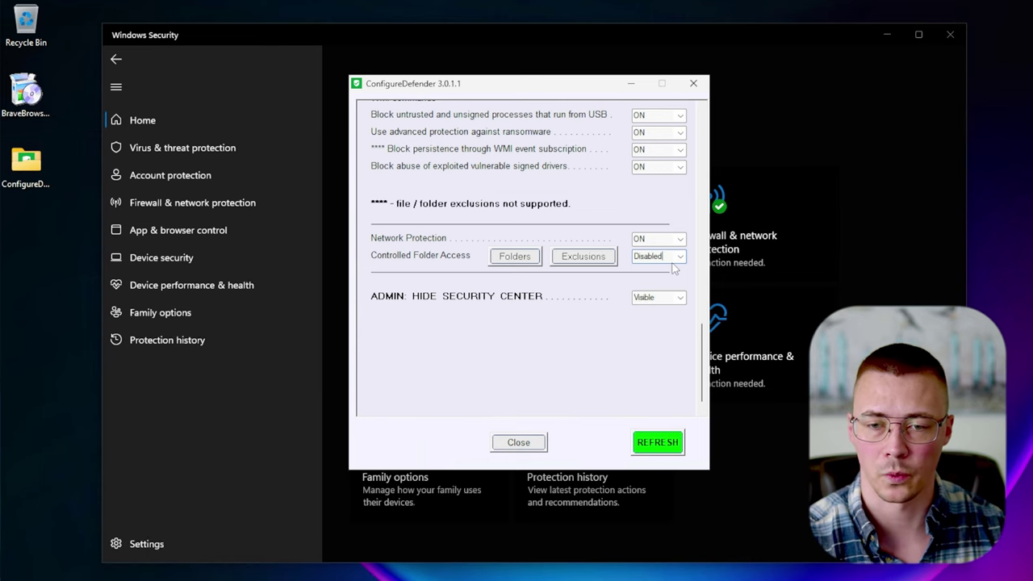
- Return to the protection levels in ConfigureDefender and close its window
{"action": "scroll", "coordinate": [712, 321], "scroll_direction": "up", "scroll_amount": 3}
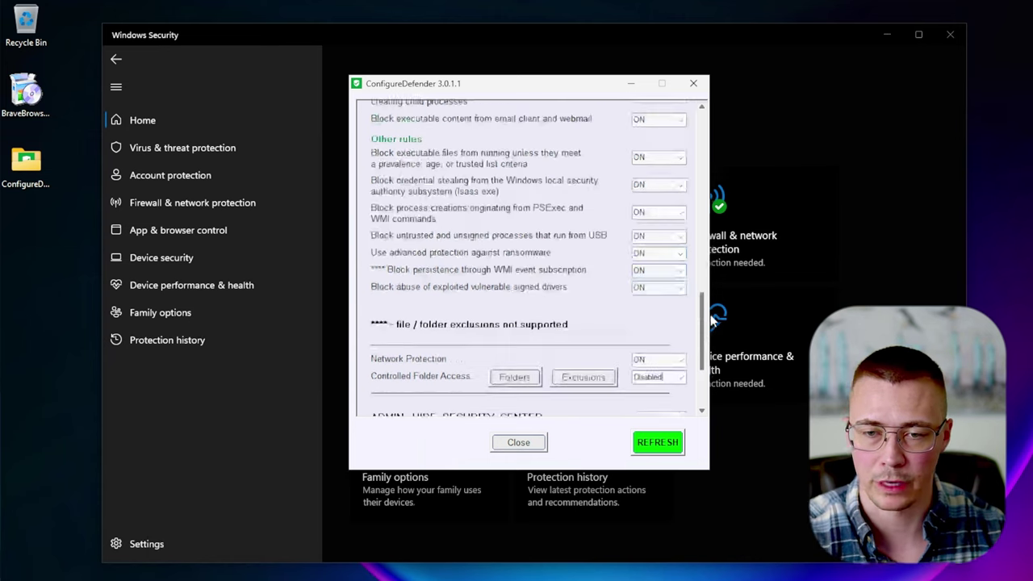
{"action": "left_click_drag", "start_coordinate": [712, 321], "coordinate": [713, 137]}
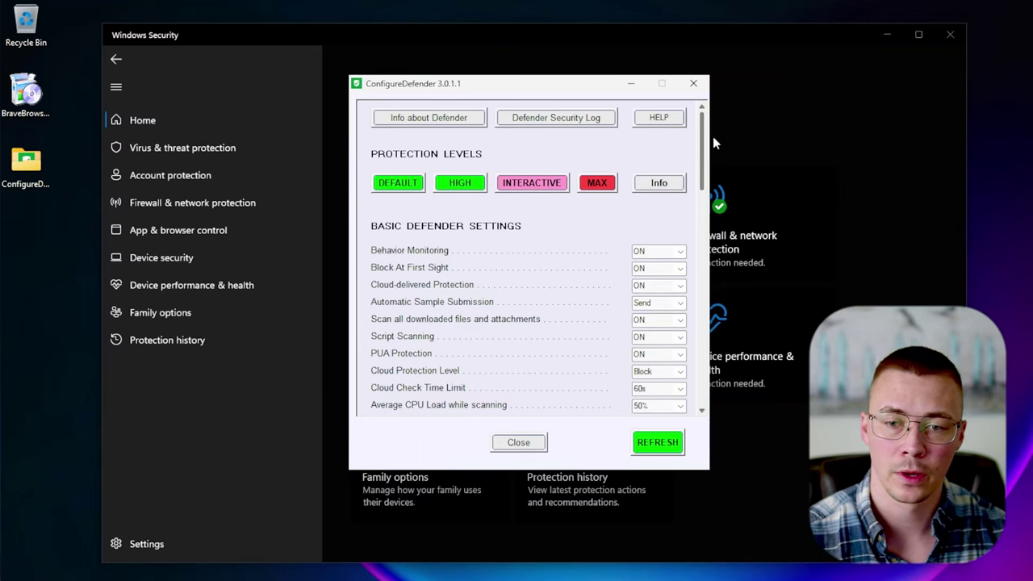
{"action": "left_click", "coordinate": [683, 84]}
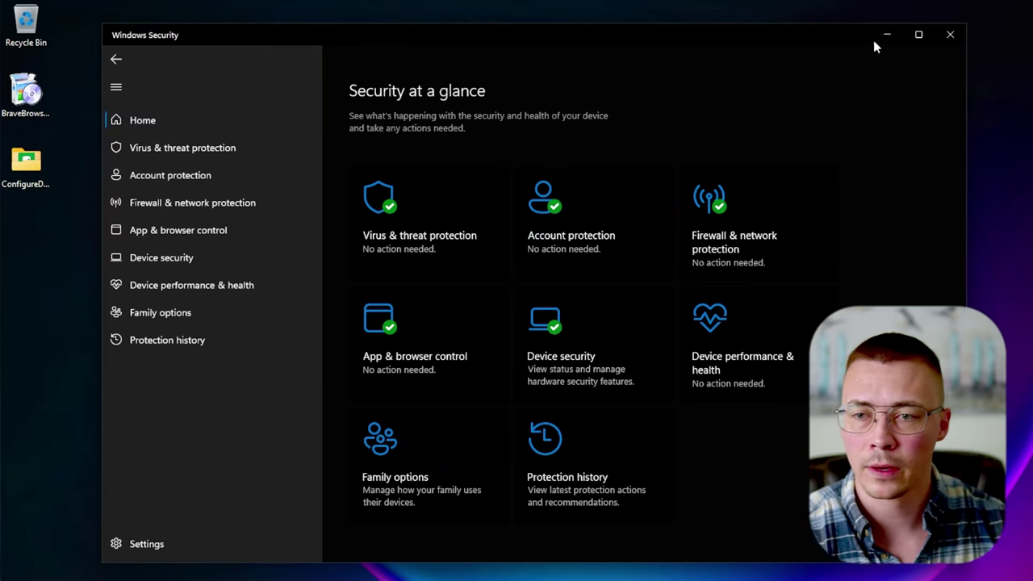
- Bring up Comodo Firewall from the running apps, view its protection status, and minimize it
{"action": "mouse_move", "coordinate": [759, 577]}
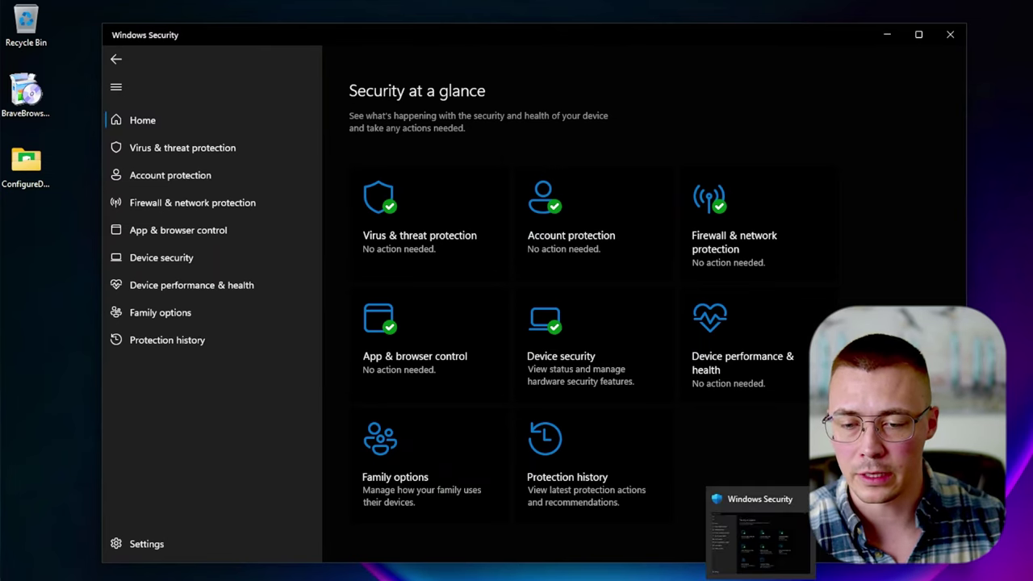
{"action": "left_click", "coordinate": [725, 572]}
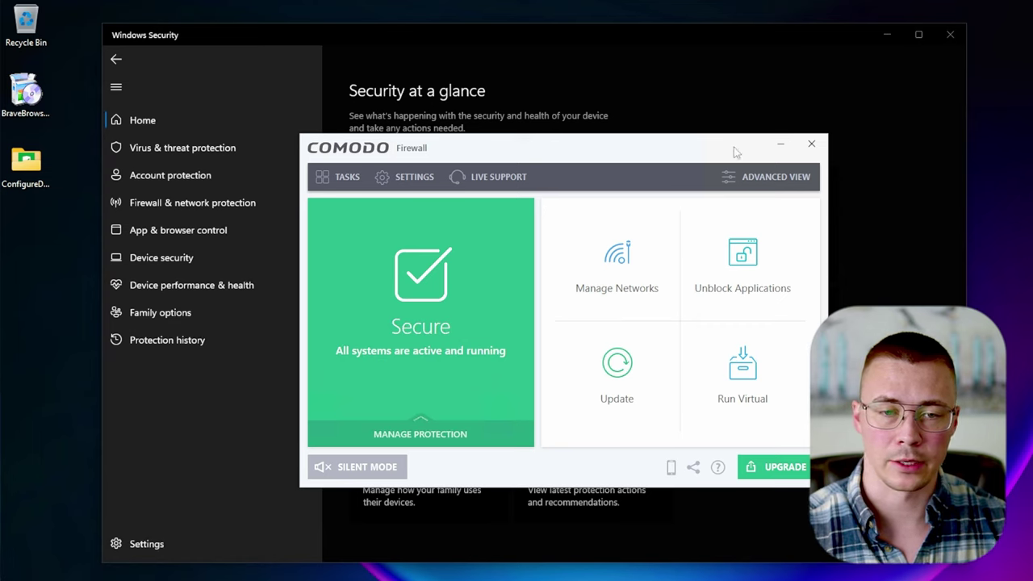
{"action": "left_click", "coordinate": [780, 147]}
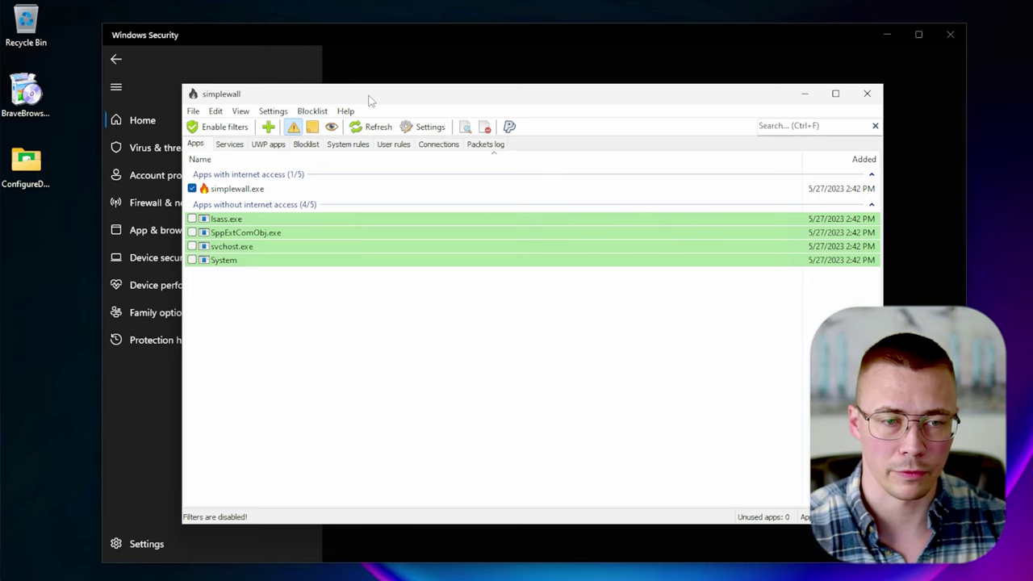
- In simplewall, examine the services, UWP apps, blocklist, system rules and apps without internet access, and minimize the window
{"action": "left_click_drag", "start_coordinate": [355, 99], "coordinate": [334, 89]}
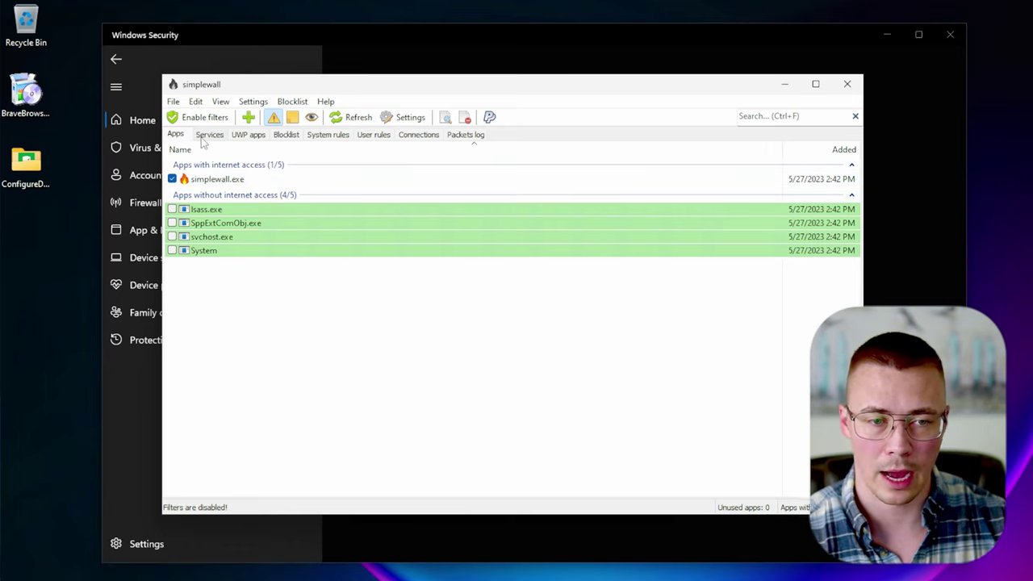
{"action": "left_click", "coordinate": [206, 138]}
{"action": "left_click", "coordinate": [246, 137]}
{"action": "left_click", "coordinate": [281, 136]}
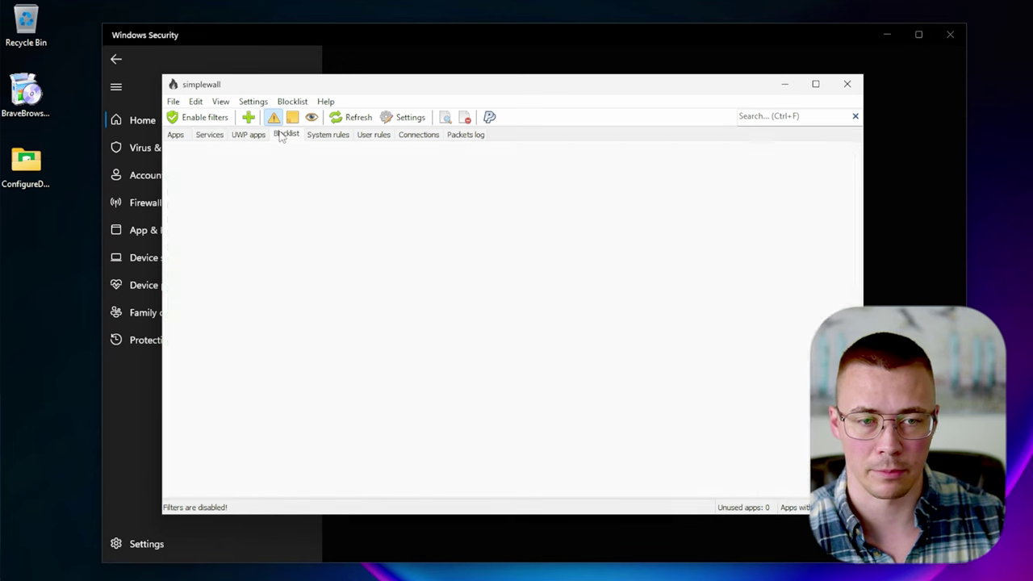
{"action": "left_click", "coordinate": [327, 135]}
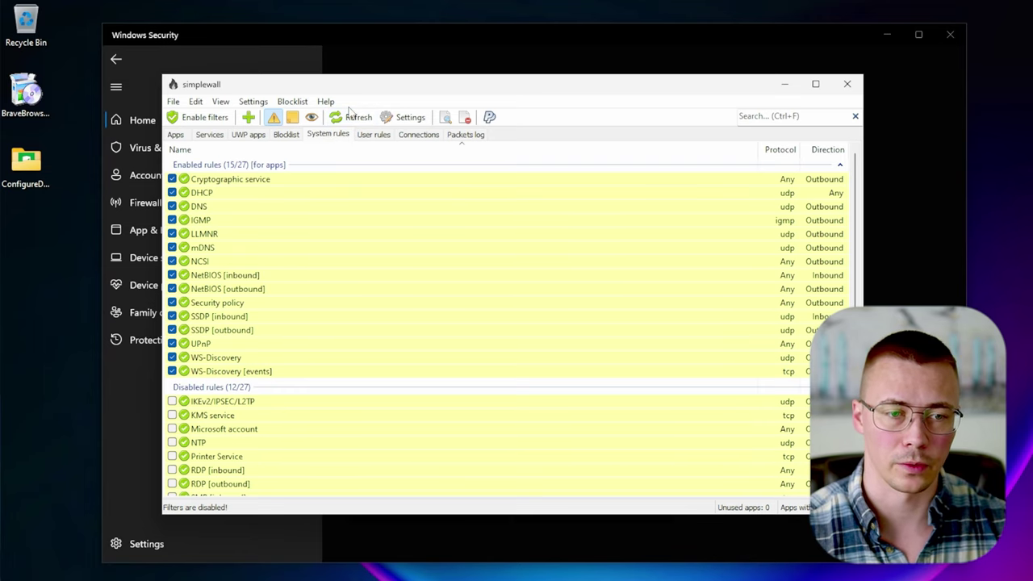
{"action": "left_click", "coordinate": [173, 134]}
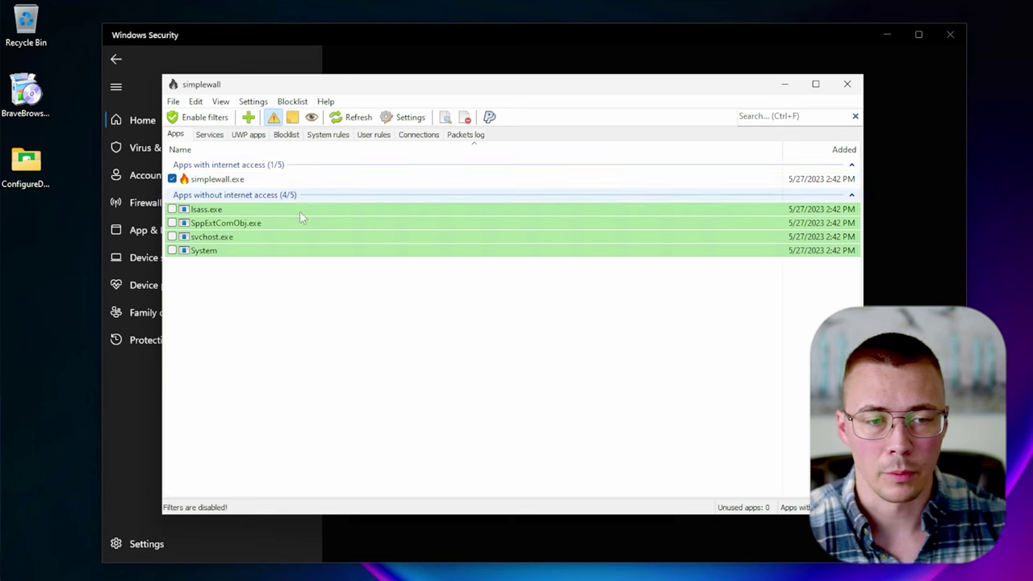
{"action": "mouse_move", "coordinate": [299, 211]}
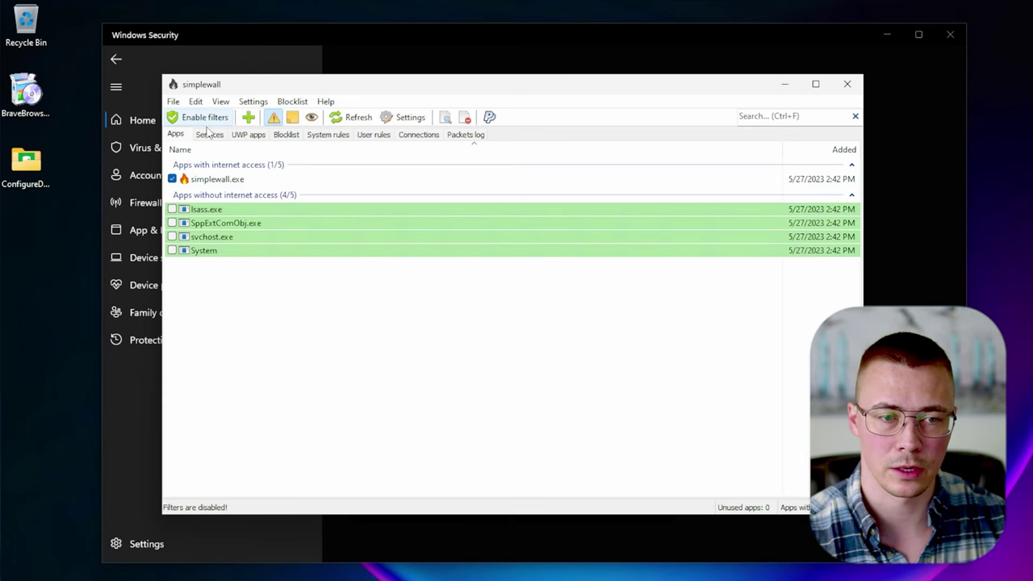
{"action": "mouse_move", "coordinate": [232, 237]}
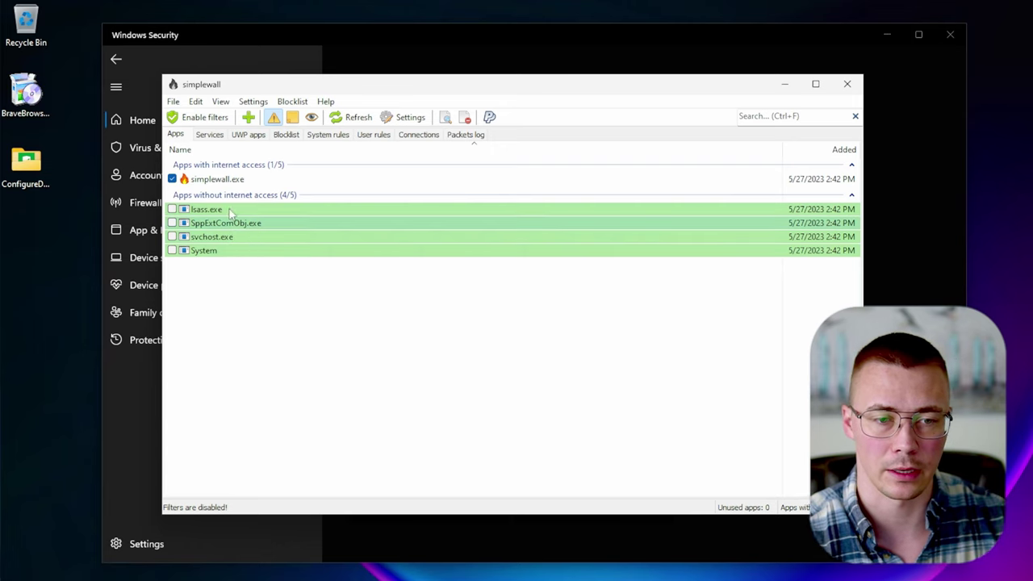
{"action": "mouse_move", "coordinate": [225, 212]}
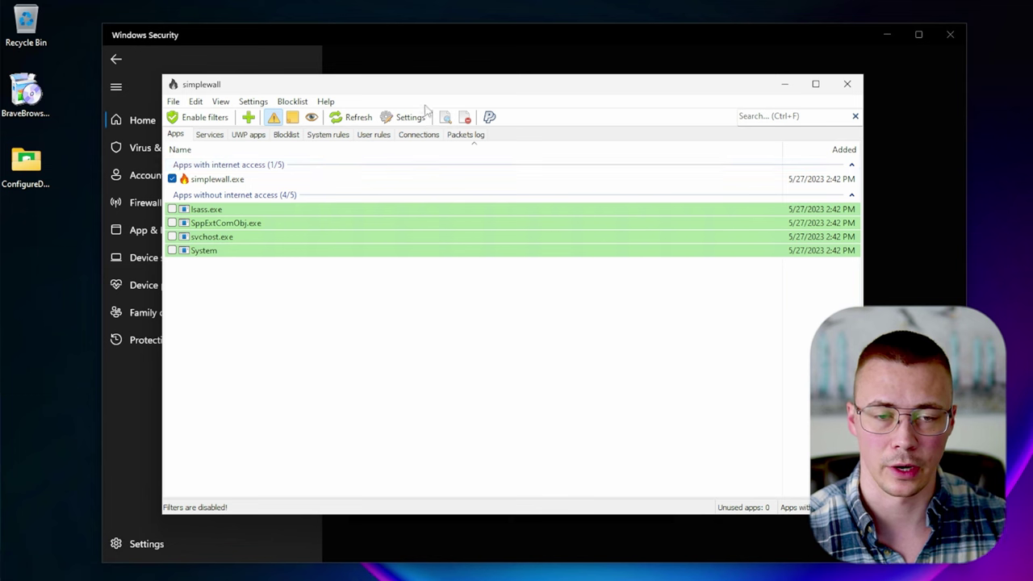
{"action": "left_click", "coordinate": [784, 85]}
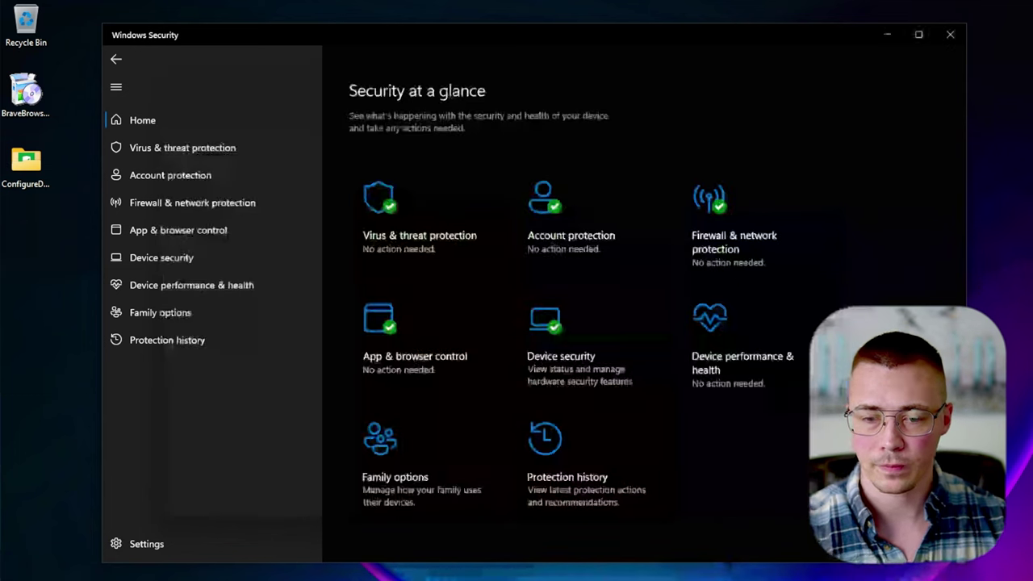
- Switch to Portmaster and look through the connections listed under Network Activity
{"action": "left_click", "coordinate": [701, 578]}
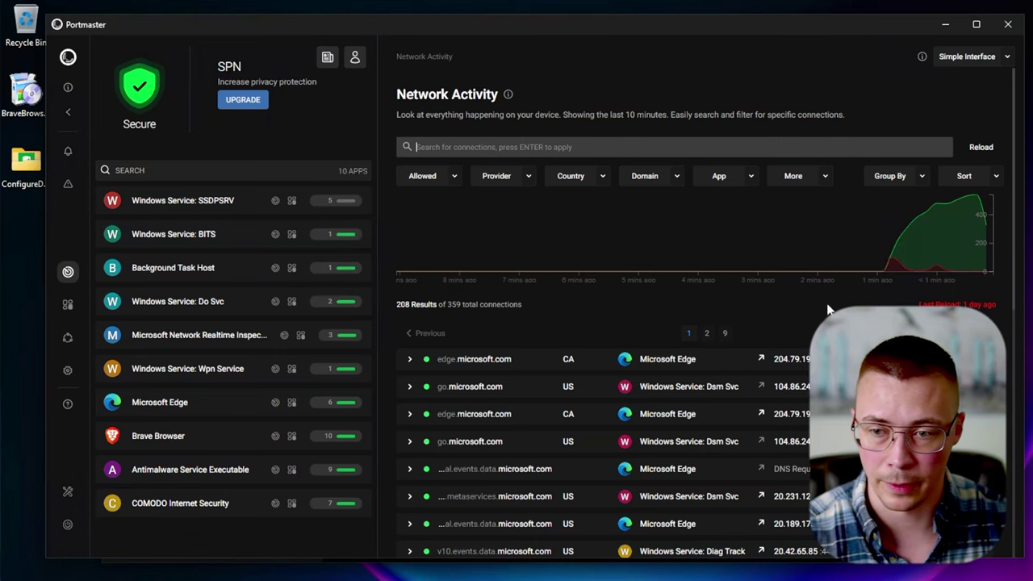
{"action": "scroll", "coordinate": [828, 307], "scroll_direction": "down", "scroll_amount": 5}
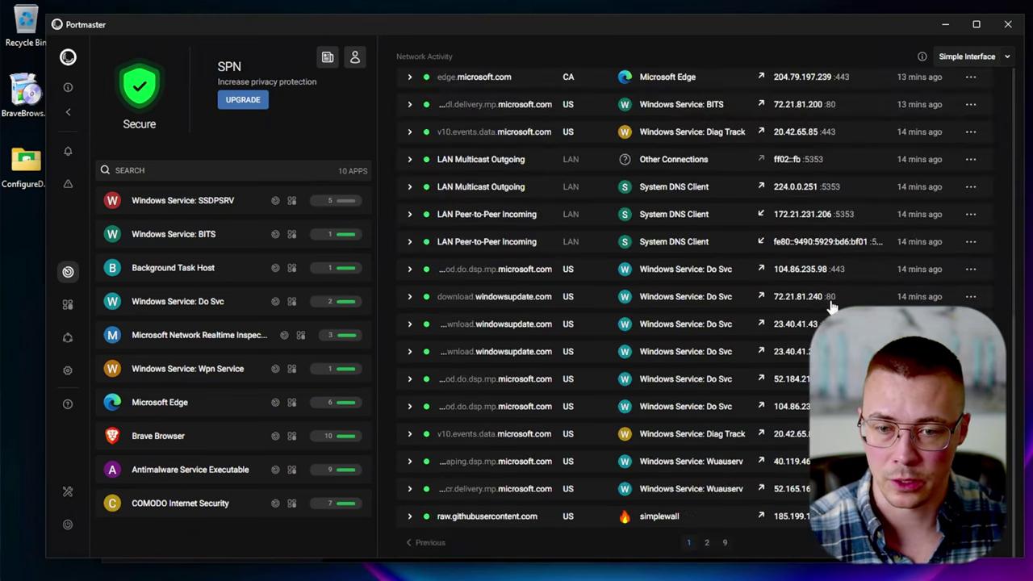
{"action": "scroll", "coordinate": [625, 296], "scroll_direction": "up", "scroll_amount": 5}
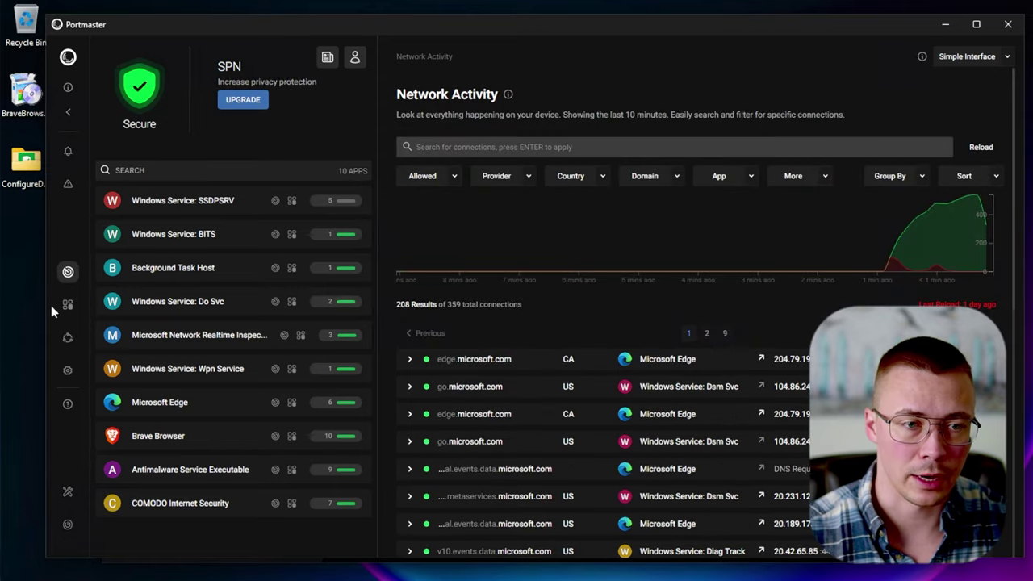
- Open Portmaster's global settings and check the quick settings offered for the DNS servers
{"action": "left_click", "coordinate": [68, 371]}
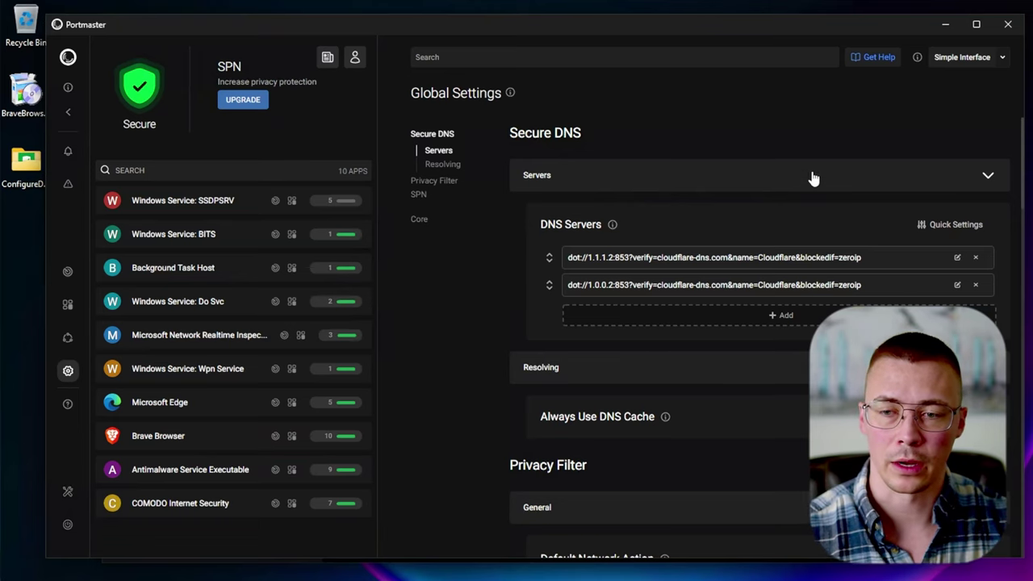
{"action": "left_click", "coordinate": [956, 227]}
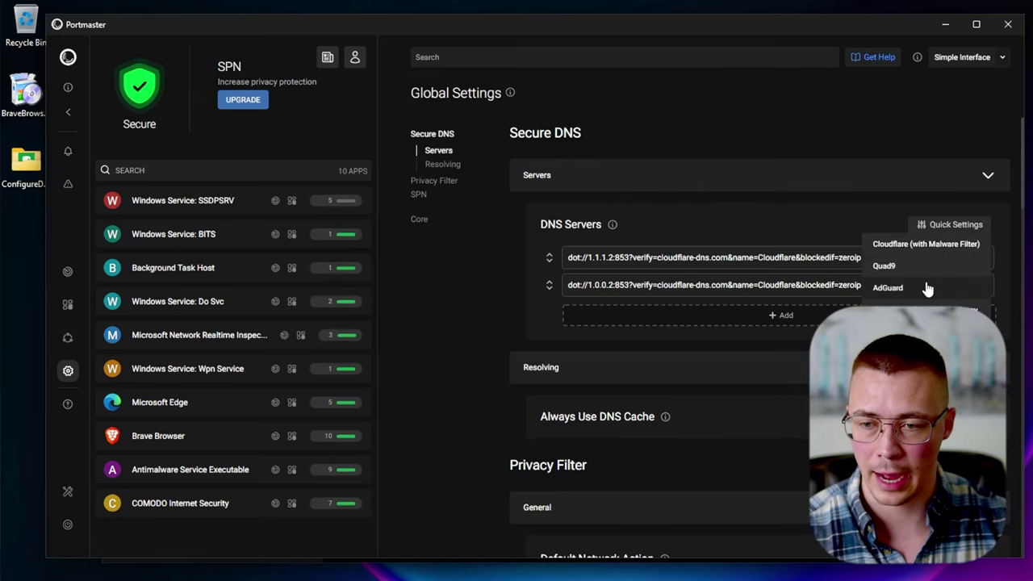
{"action": "left_click", "coordinate": [456, 252]}
- Examine the Privacy Filter's filter lists, expanding Ads & Trackers and its Ads category, and return to Network Activity before minimizing Portmaster
{"action": "scroll", "coordinate": [569, 271], "scroll_direction": "down", "scroll_amount": 20}
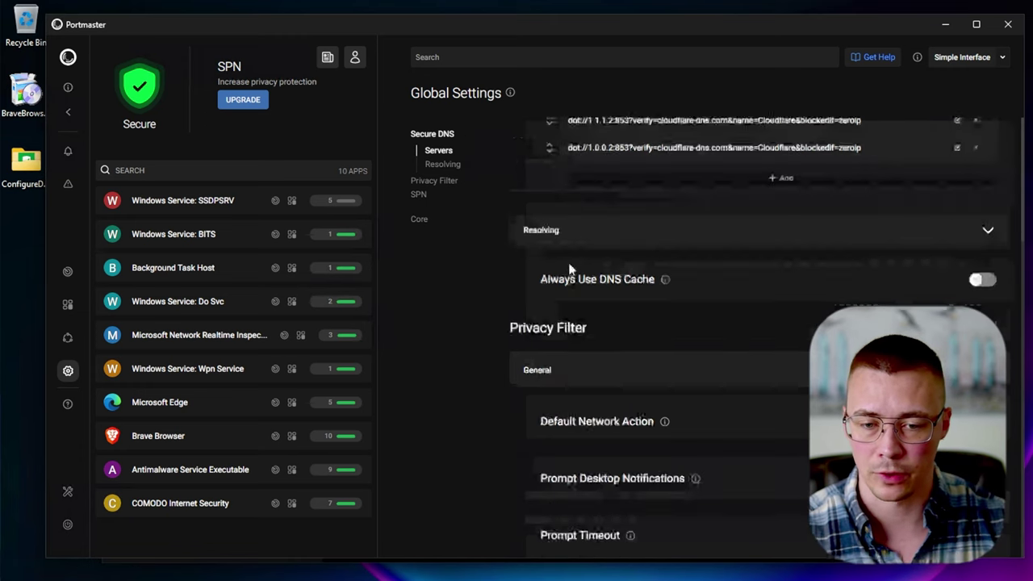
{"action": "scroll", "coordinate": [562, 270], "scroll_direction": "down", "scroll_amount": 3}
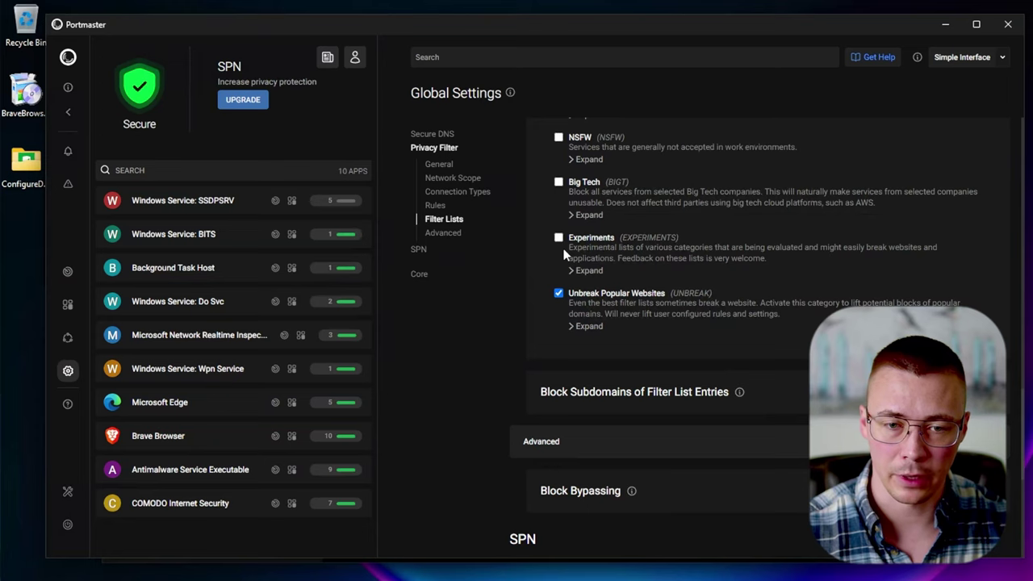
{"action": "scroll", "coordinate": [564, 276], "scroll_direction": "up", "scroll_amount": 5}
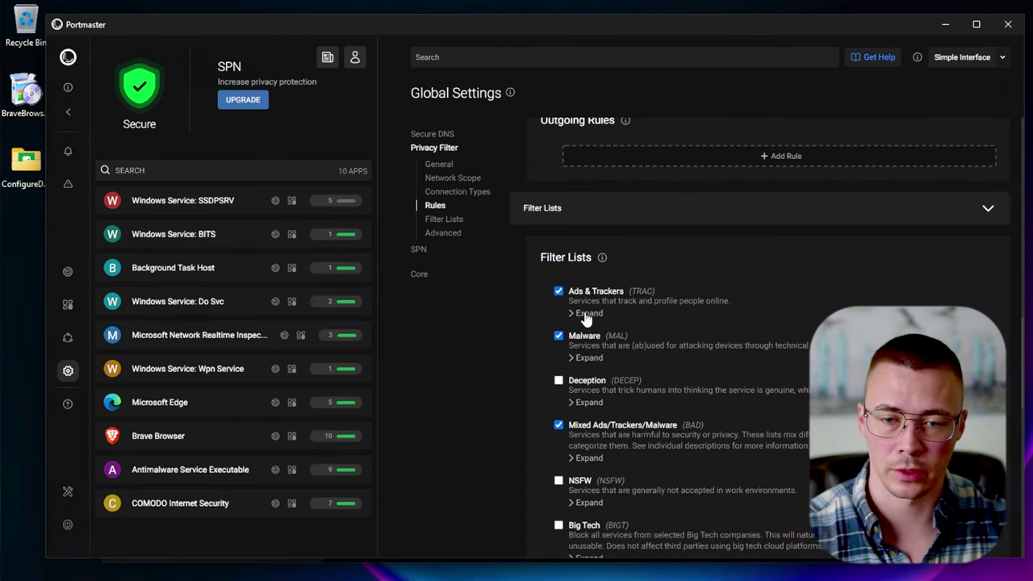
{"action": "left_click", "coordinate": [586, 314]}
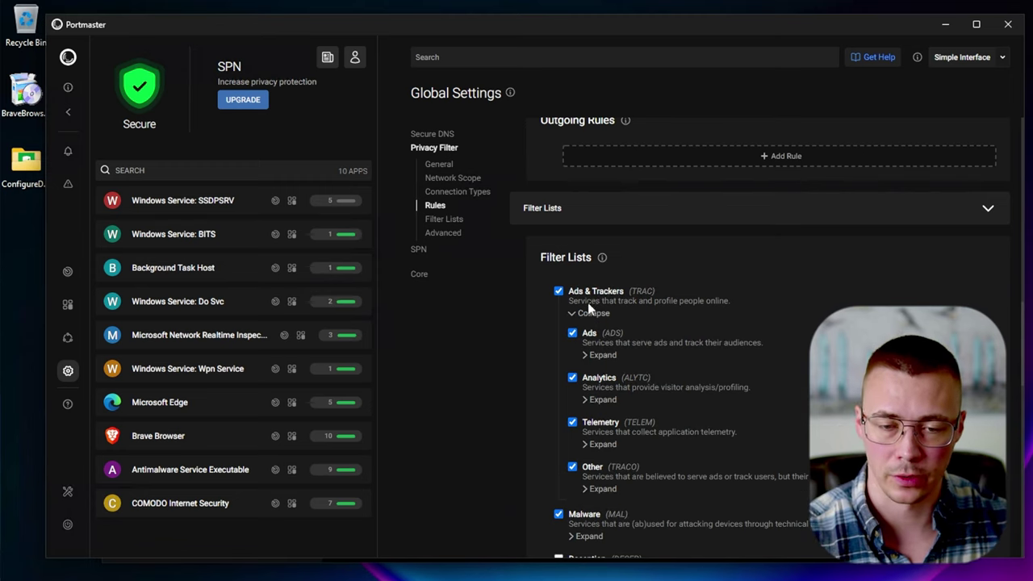
{"action": "scroll", "coordinate": [587, 301], "scroll_direction": "down", "scroll_amount": 2}
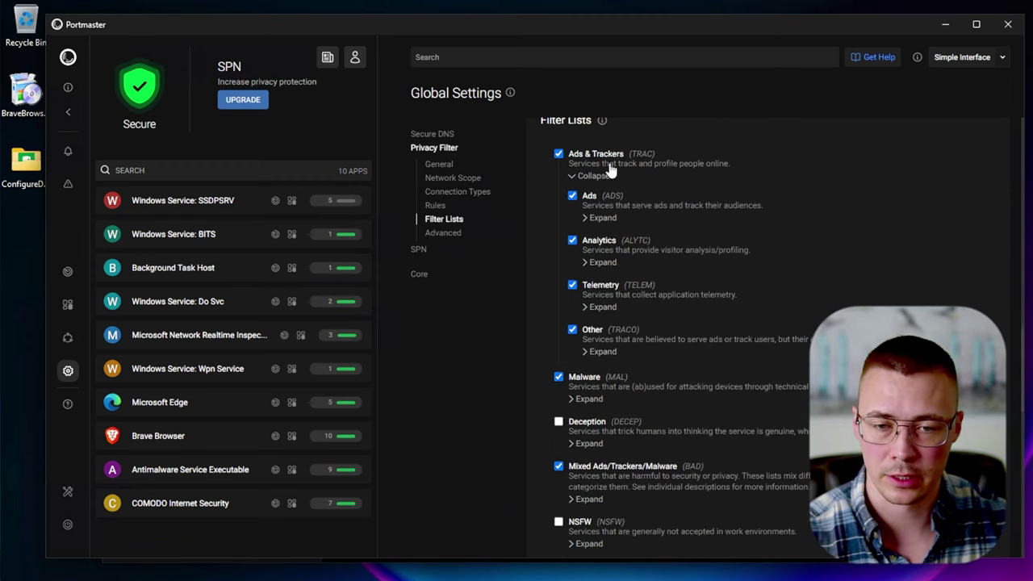
{"action": "left_click", "coordinate": [604, 220]}
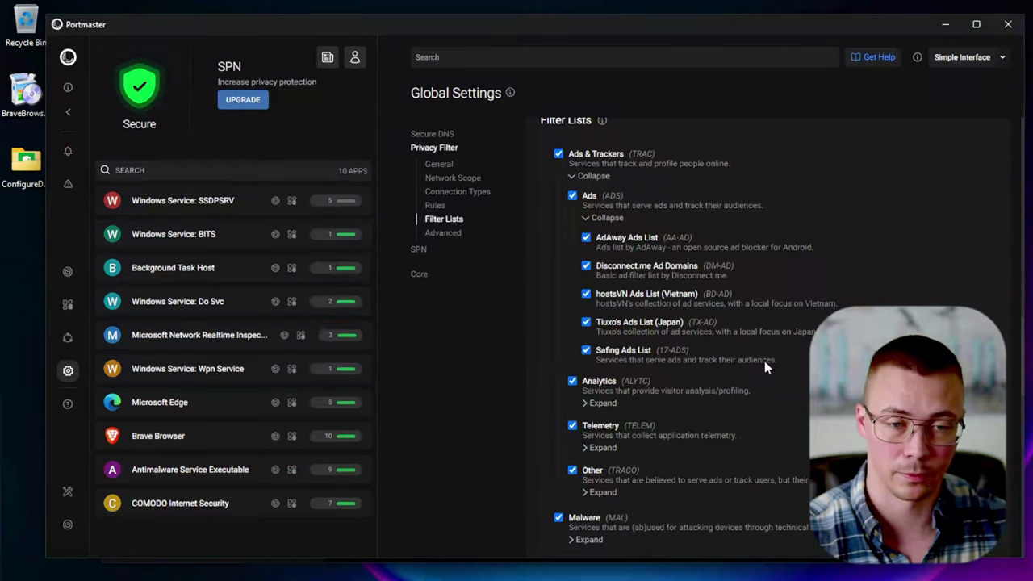
{"action": "left_click", "coordinate": [68, 58]}
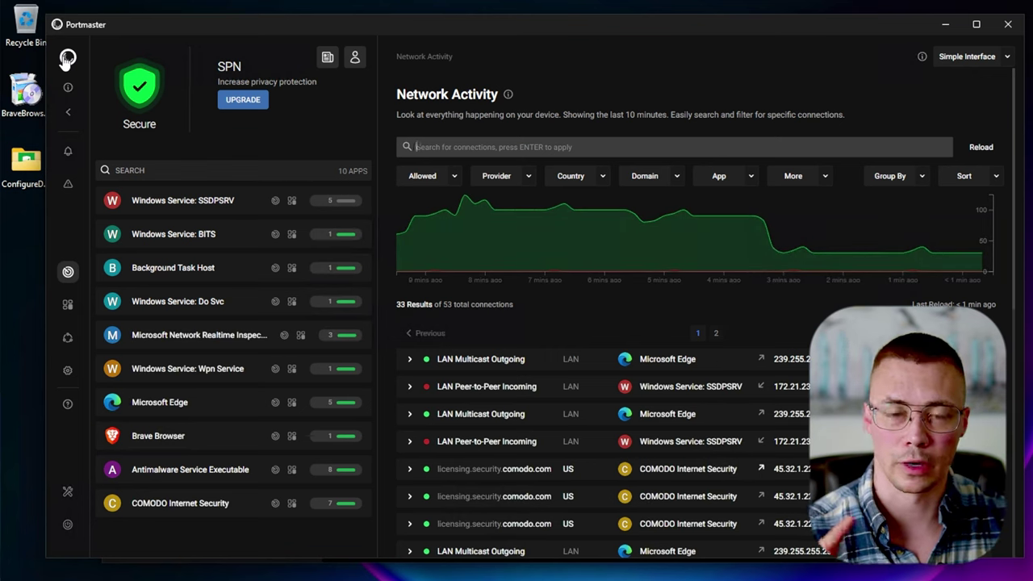
{"action": "left_click", "coordinate": [948, 25]}
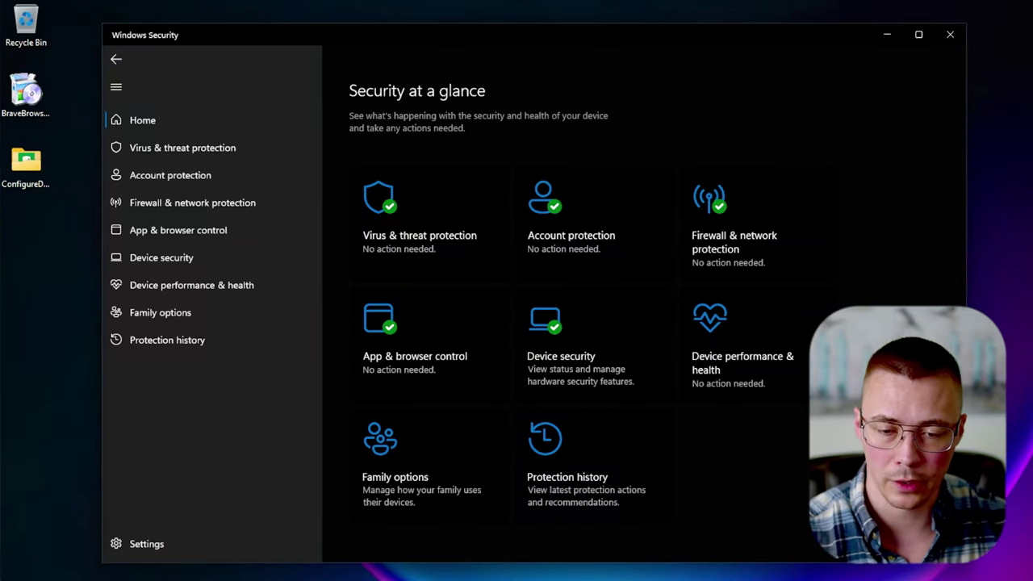
- Open File Explorer's folder options and set the view to show hidden files, folders, and drives
{"action": "left_click", "coordinate": [609, 576]}
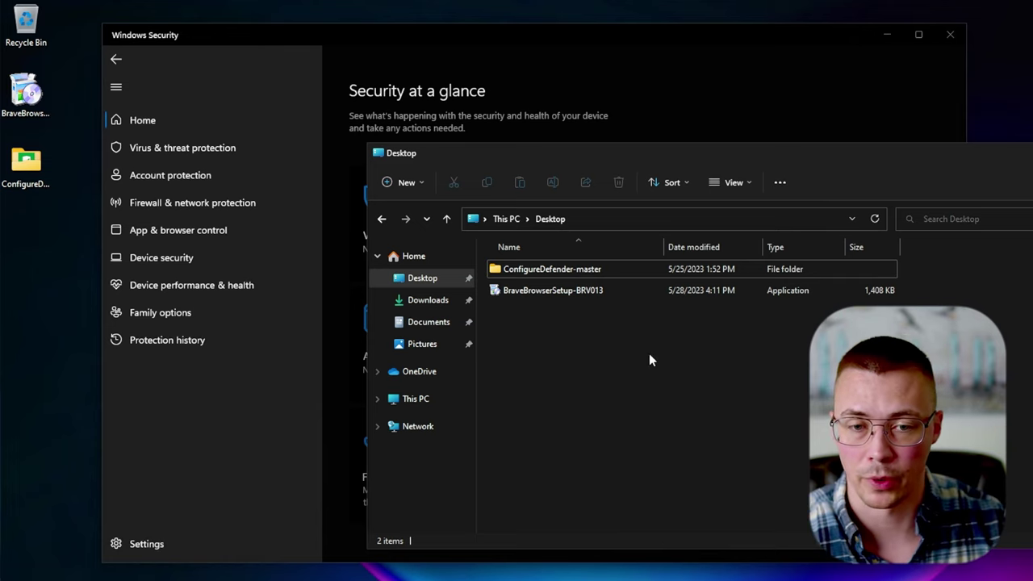
{"action": "mouse_move", "coordinate": [609, 576]}
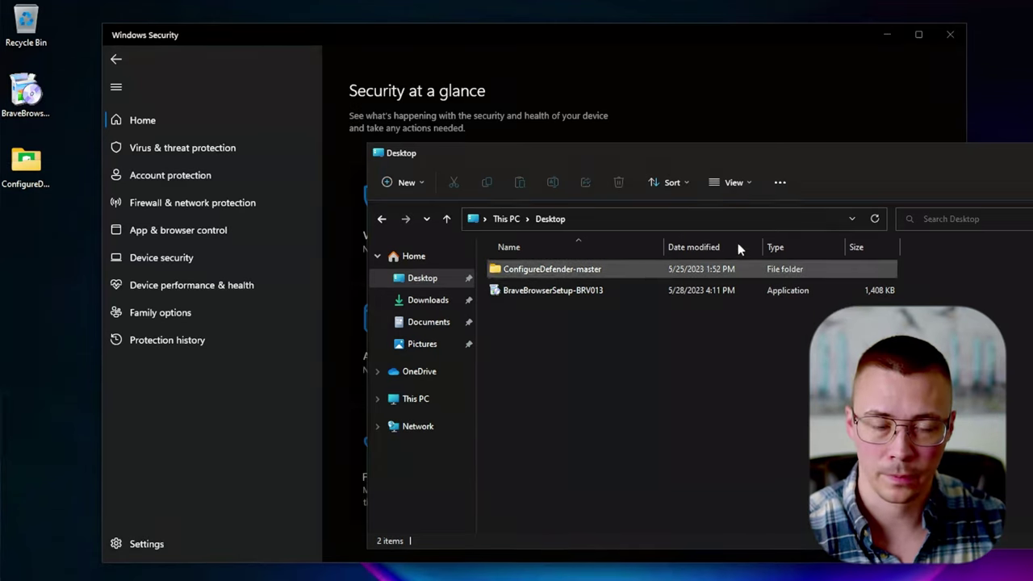
{"action": "left_click", "coordinate": [779, 184]}
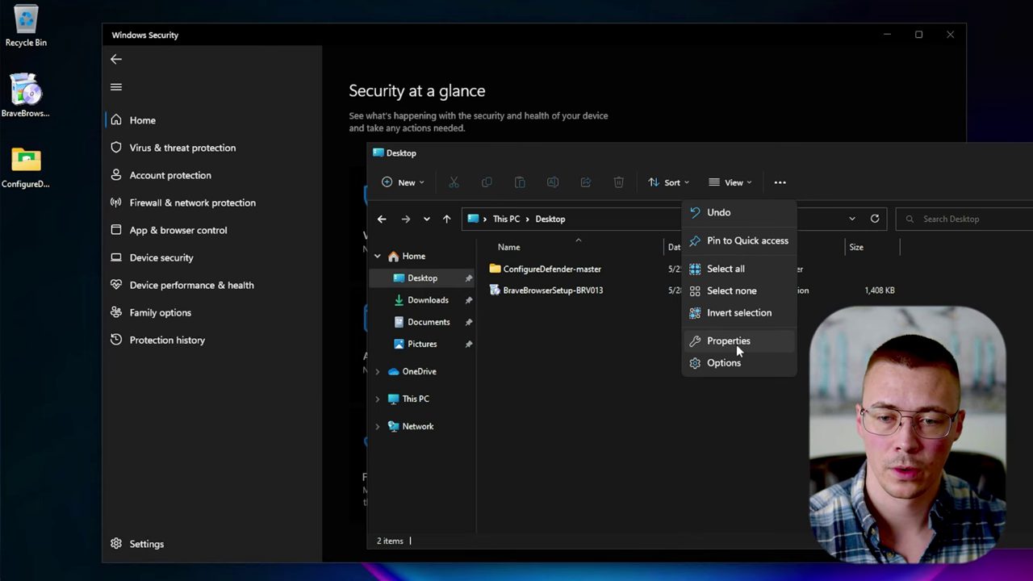
{"action": "left_click", "coordinate": [723, 364]}
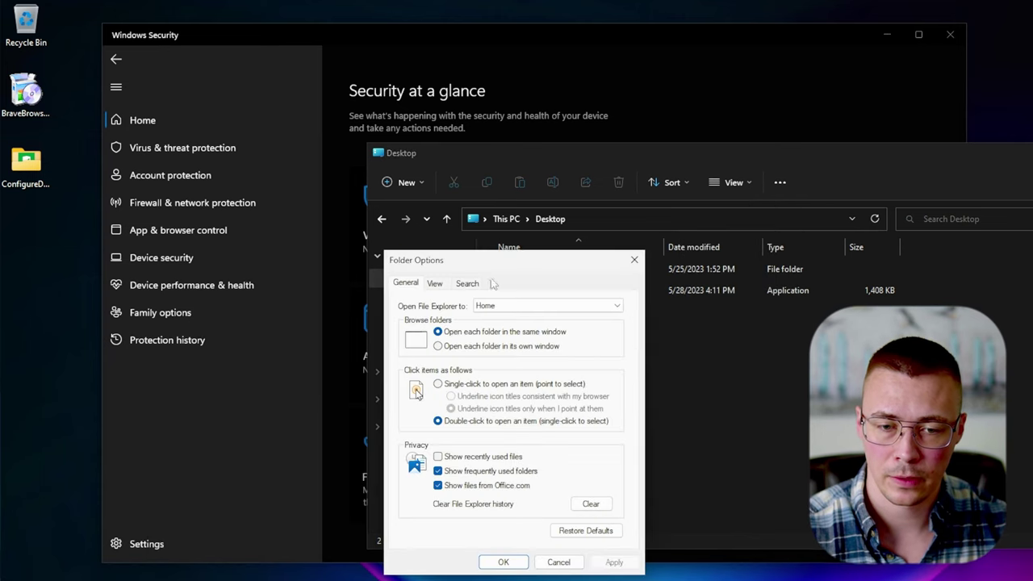
{"action": "left_click", "coordinate": [436, 283]}
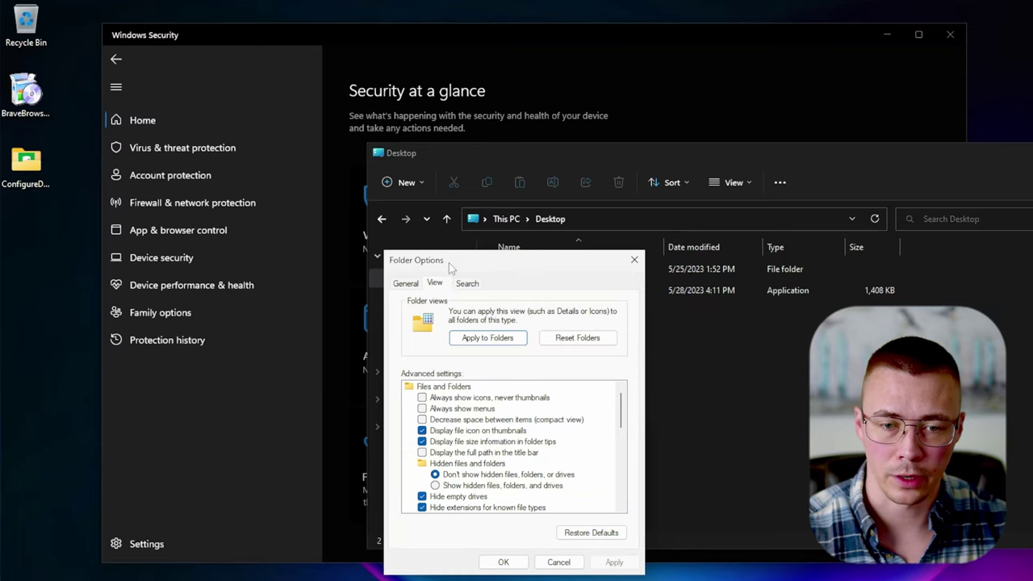
{"action": "left_click_drag", "start_coordinate": [448, 262], "coordinate": [325, 129]}
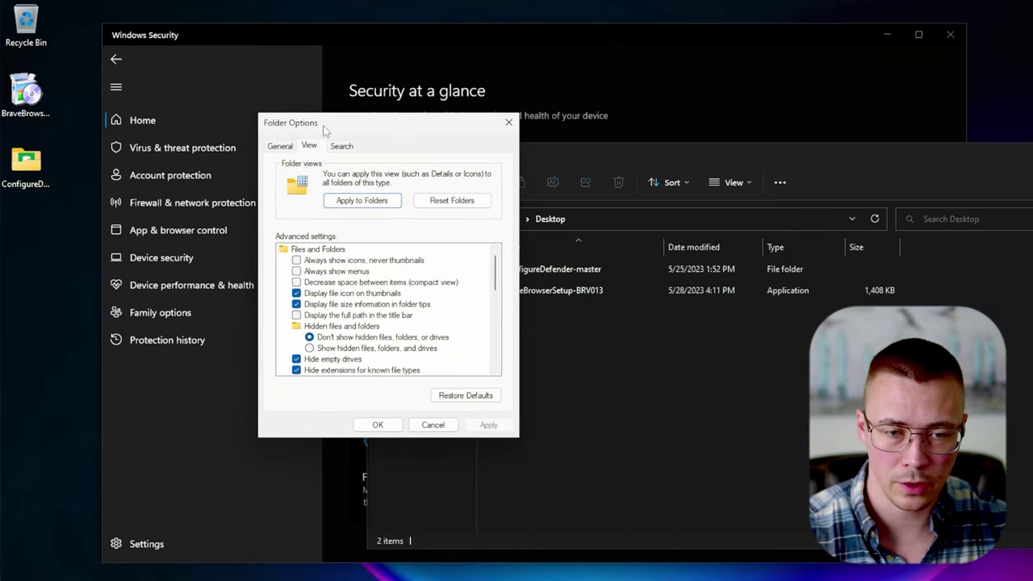
{"action": "left_click", "coordinate": [323, 349]}
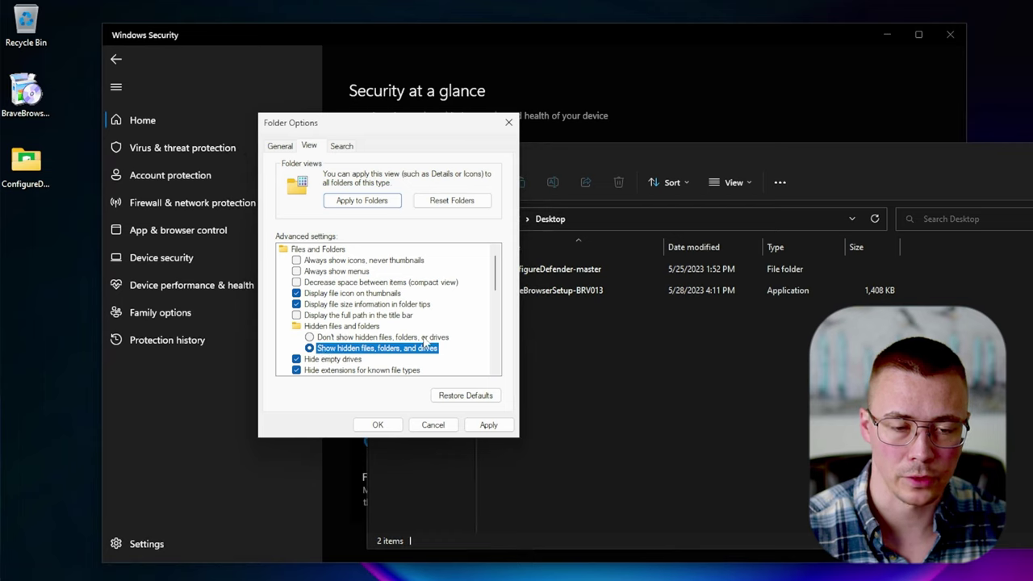
- Turn off hiding extensions for known file types and apply the folder options
{"action": "scroll", "coordinate": [497, 284], "scroll_direction": "down", "scroll_amount": 1}
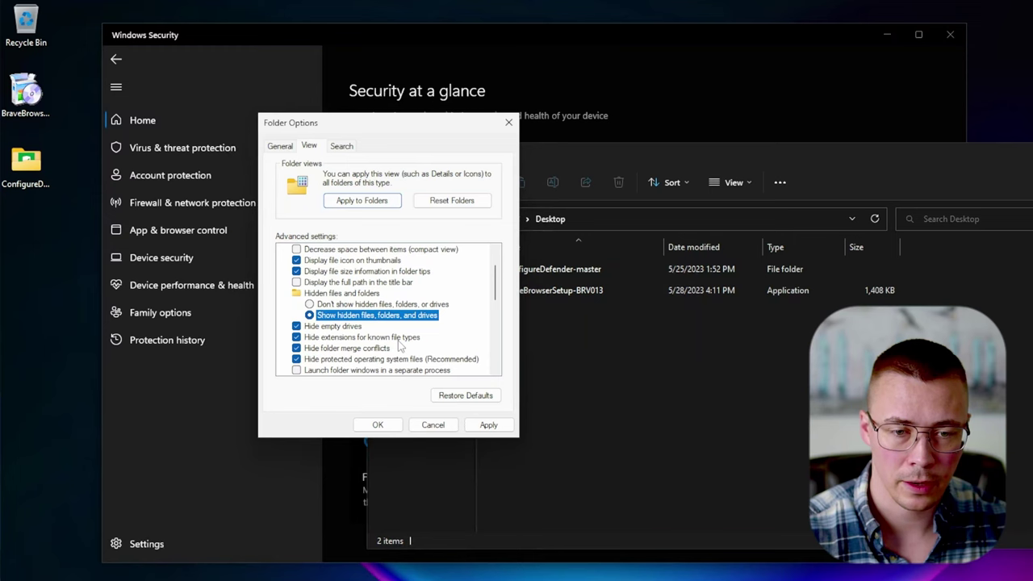
{"action": "left_click_drag", "start_coordinate": [379, 121], "coordinate": [246, 114]}
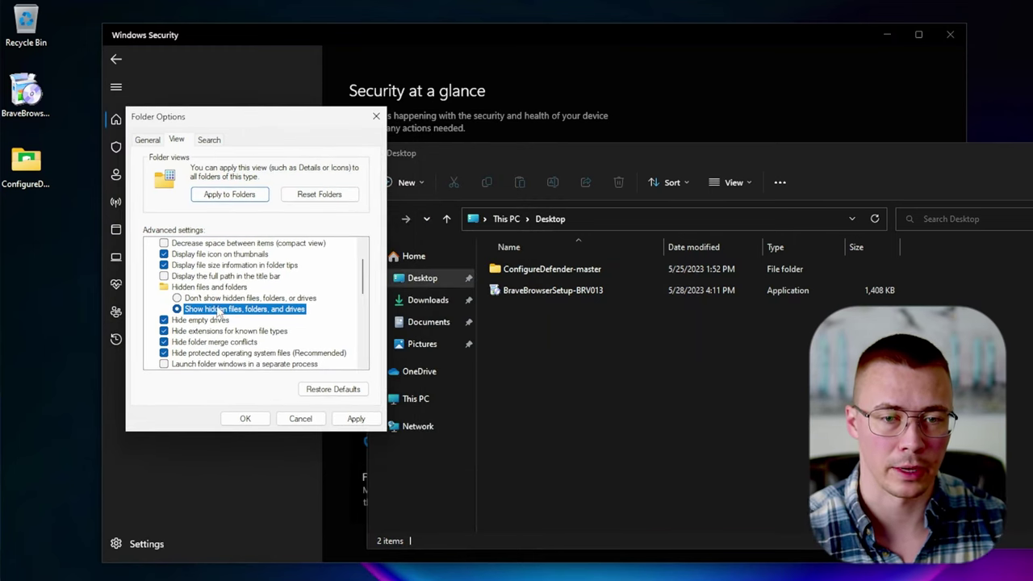
{"action": "left_click", "coordinate": [209, 331]}
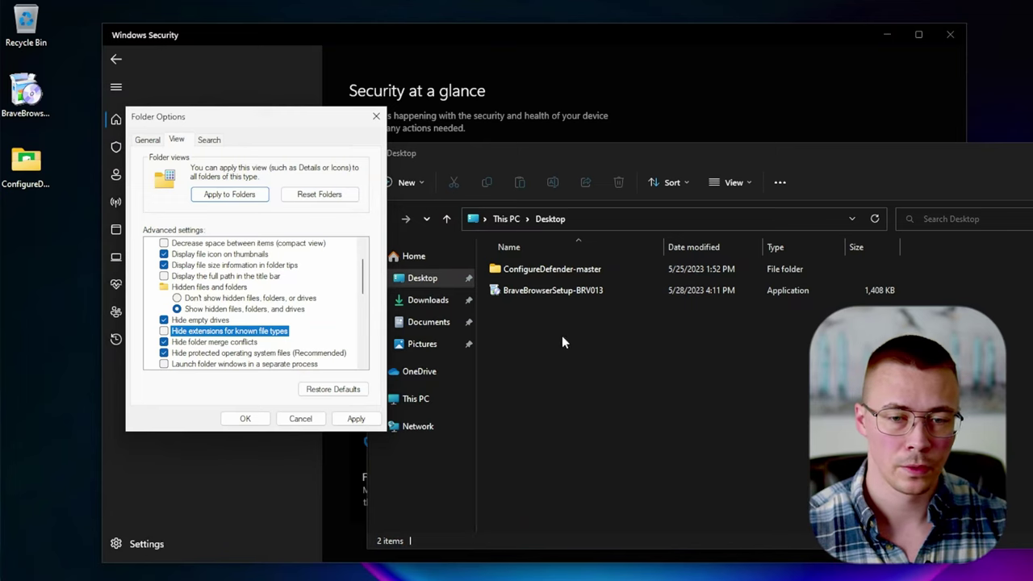
{"action": "left_click", "coordinate": [371, 420]}
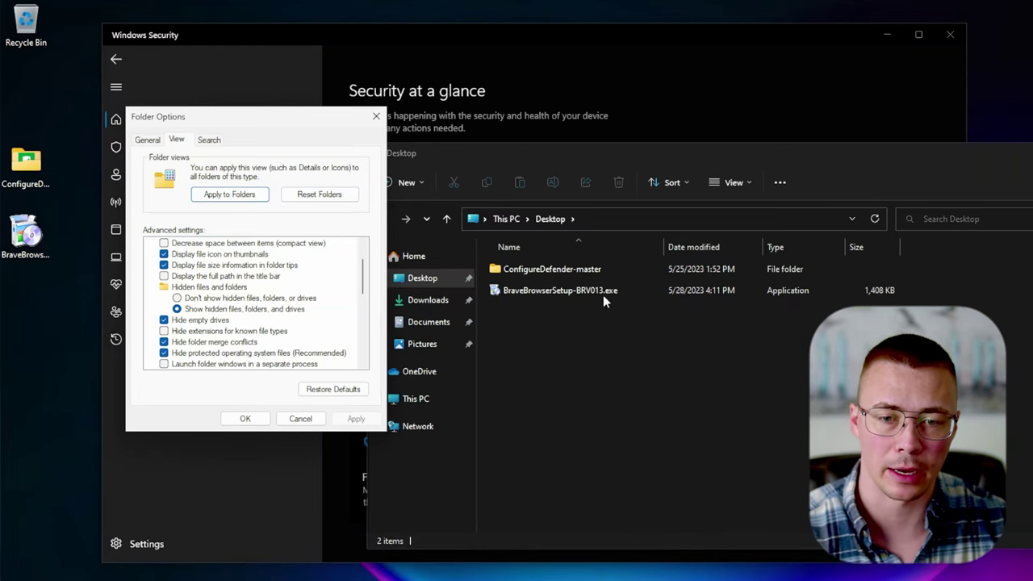
- Turn hiding extensions for known file types back on and apply the setting
{"action": "left_click", "coordinate": [260, 332]}
{"action": "left_click", "coordinate": [356, 419]}
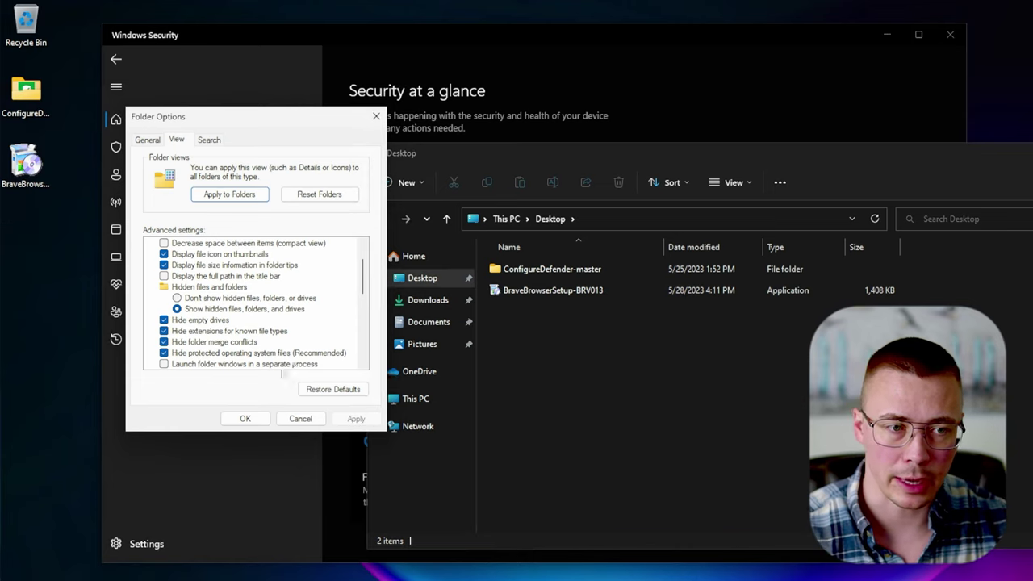
- Disable hiding extensions for known file types again, apply the change and close Folder Options
{"action": "left_click", "coordinate": [217, 332]}
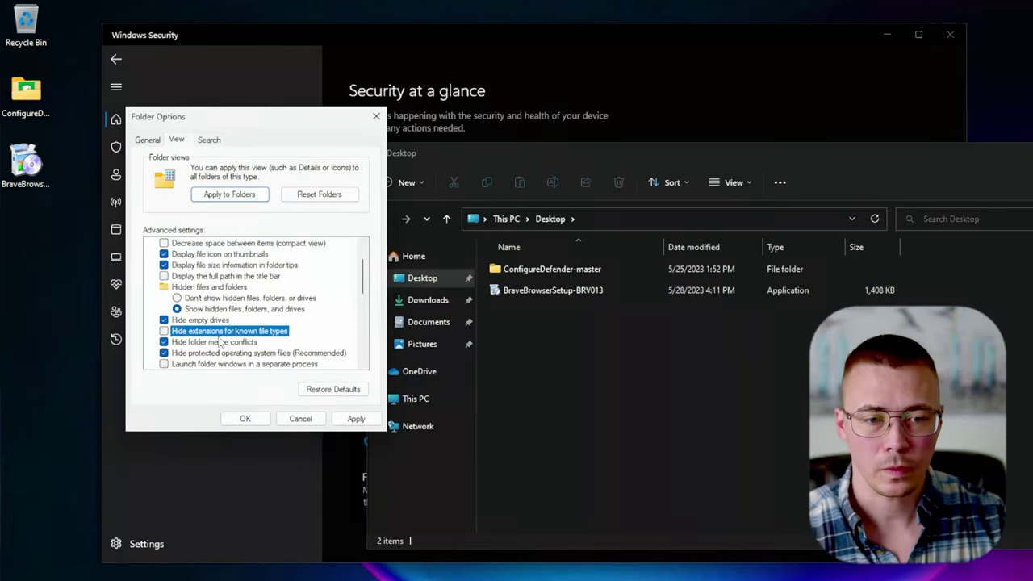
{"action": "left_click", "coordinate": [350, 421]}
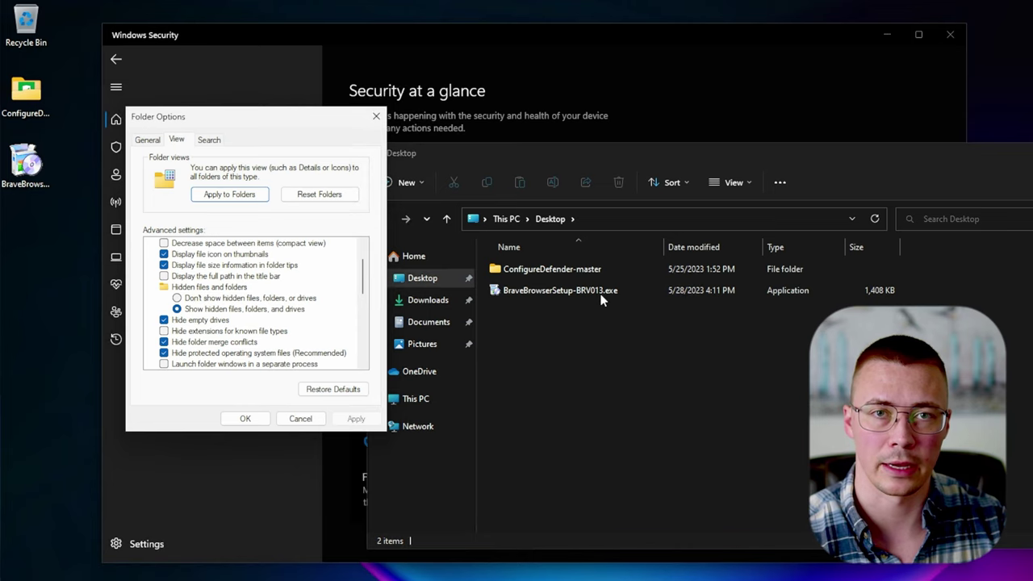
{"action": "left_click", "coordinate": [245, 419]}
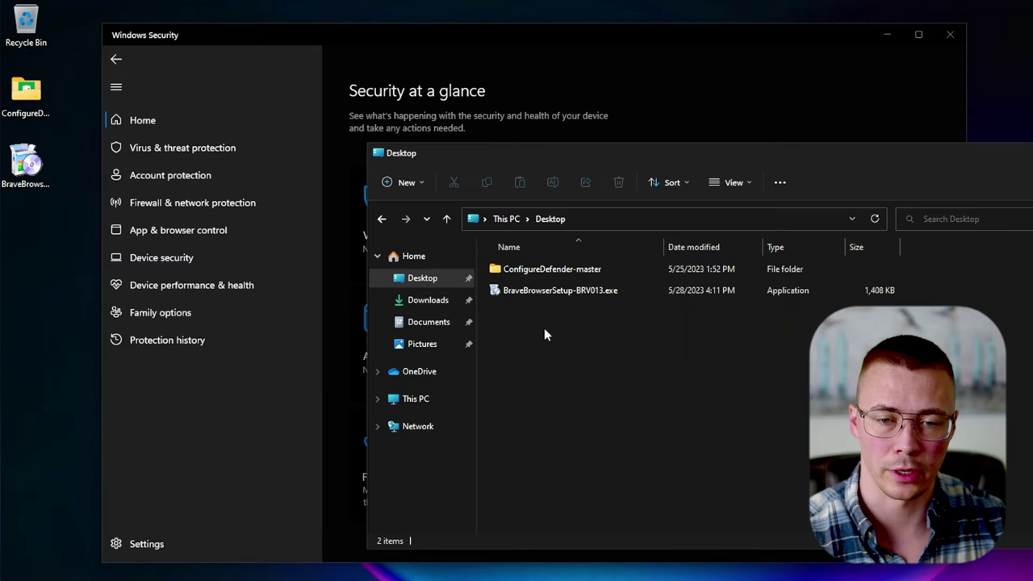
- Open Local Disk (C:) from This PC to view its hidden folders
{"action": "mouse_move", "coordinate": [607, 298]}
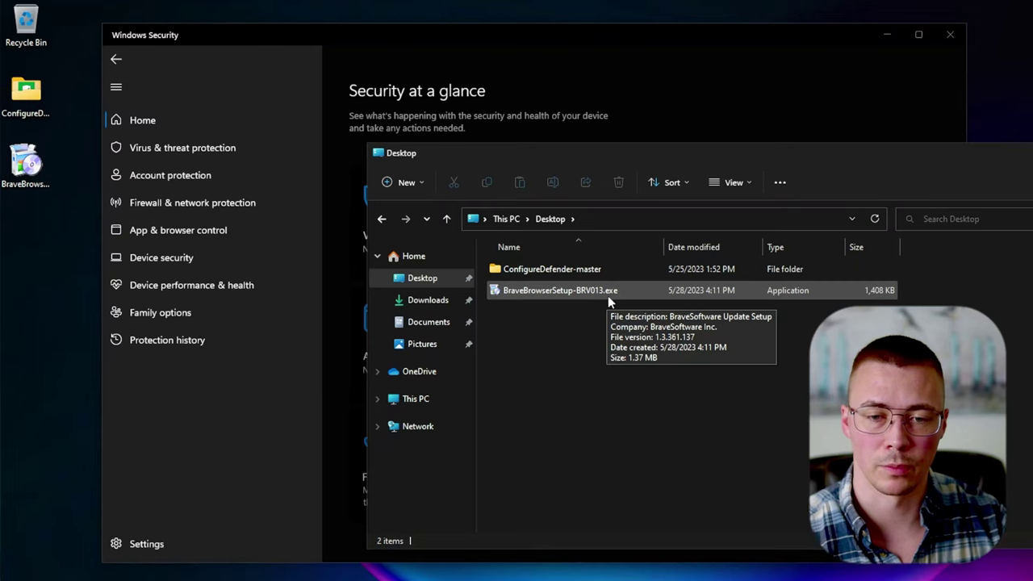
{"action": "left_click", "coordinate": [426, 399]}
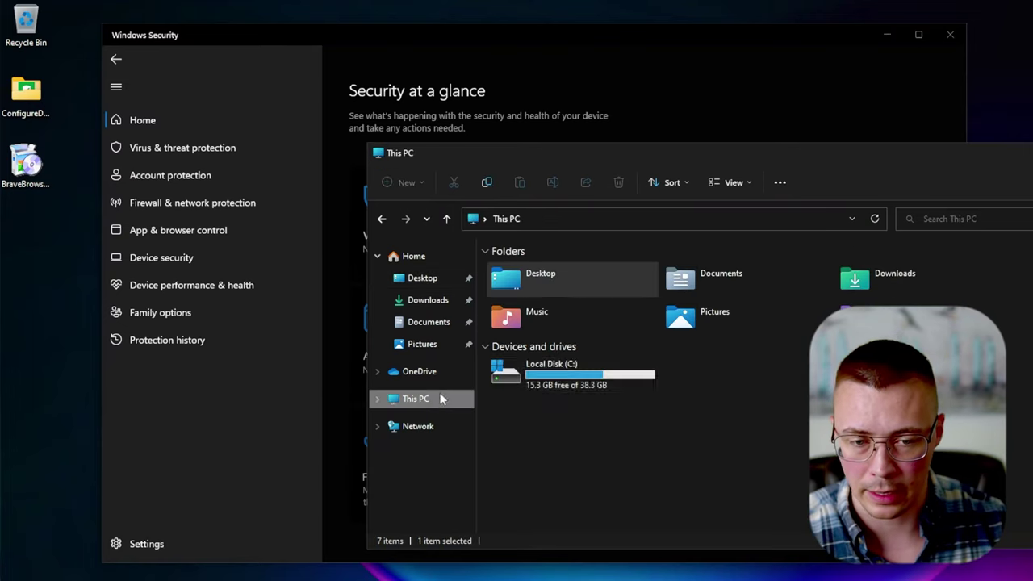
{"action": "double_click", "coordinate": [554, 369]}
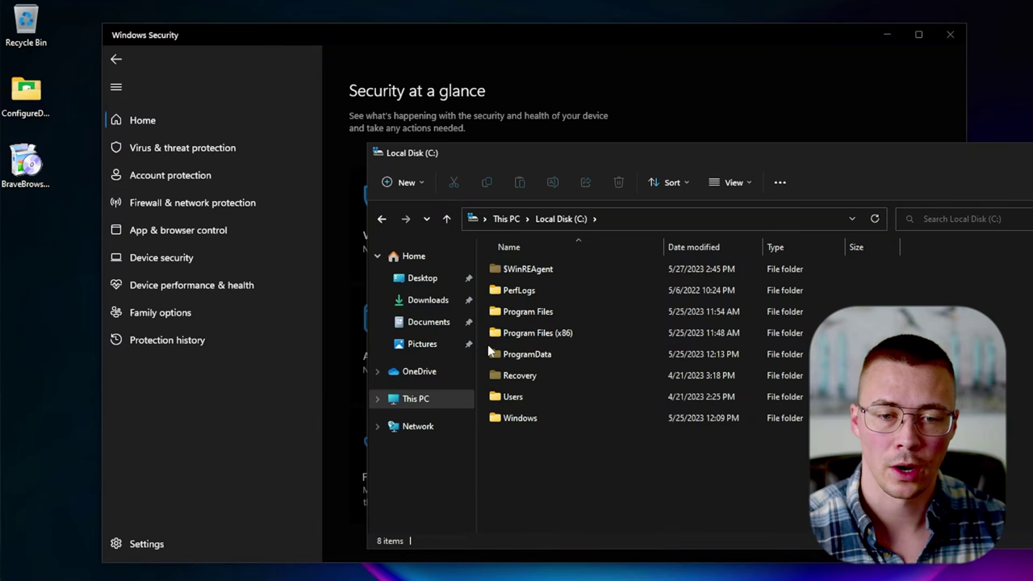
- Reopen Folder Options and apply the setting that does not show hidden files, folders, or drives
{"action": "left_click", "coordinate": [779, 183]}
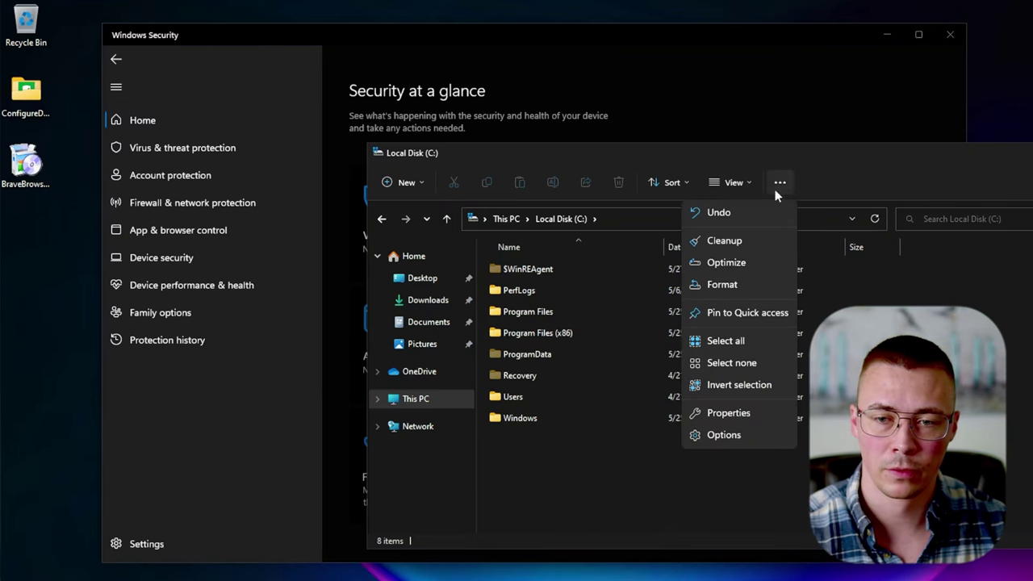
{"action": "left_click", "coordinate": [723, 434]}
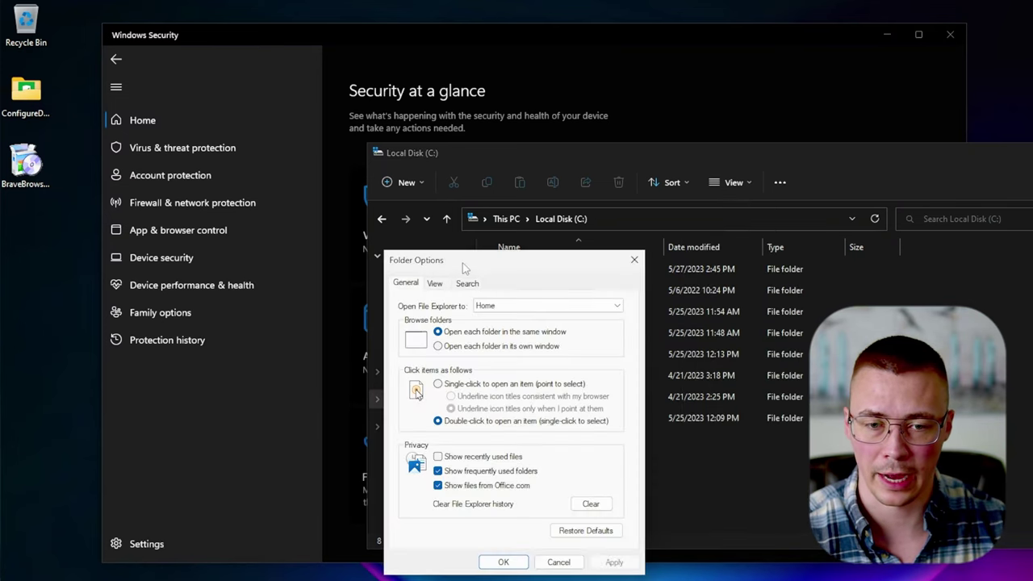
{"action": "left_click_drag", "start_coordinate": [449, 258], "coordinate": [159, 141]}
{"action": "left_click", "coordinate": [146, 164]}
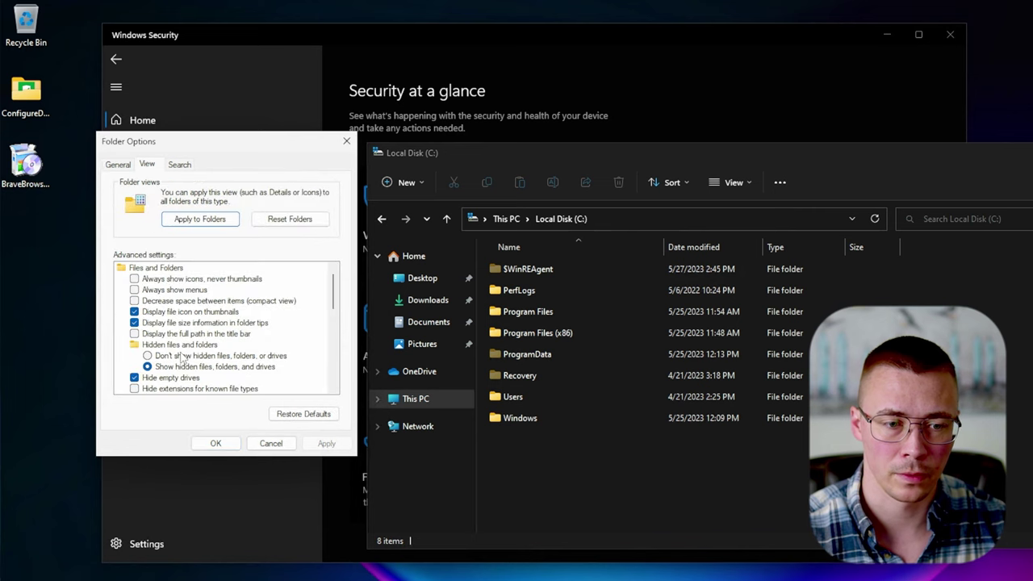
{"action": "left_click", "coordinate": [183, 356]}
{"action": "left_click", "coordinate": [326, 443]}
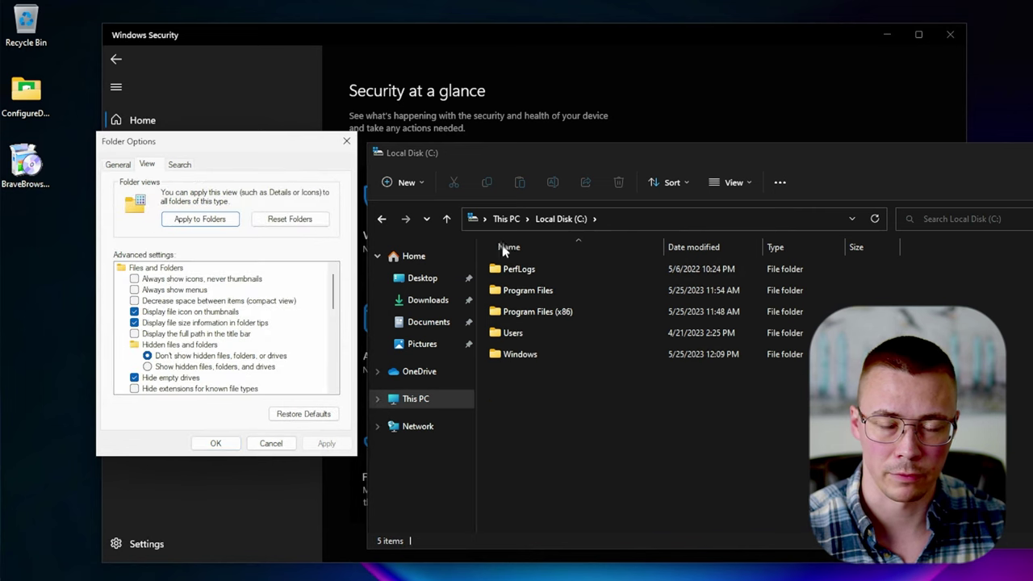
- Apply showing hidden files, folders, and drives again, and close Folder Options and File Explorer
{"action": "left_click", "coordinate": [212, 367]}
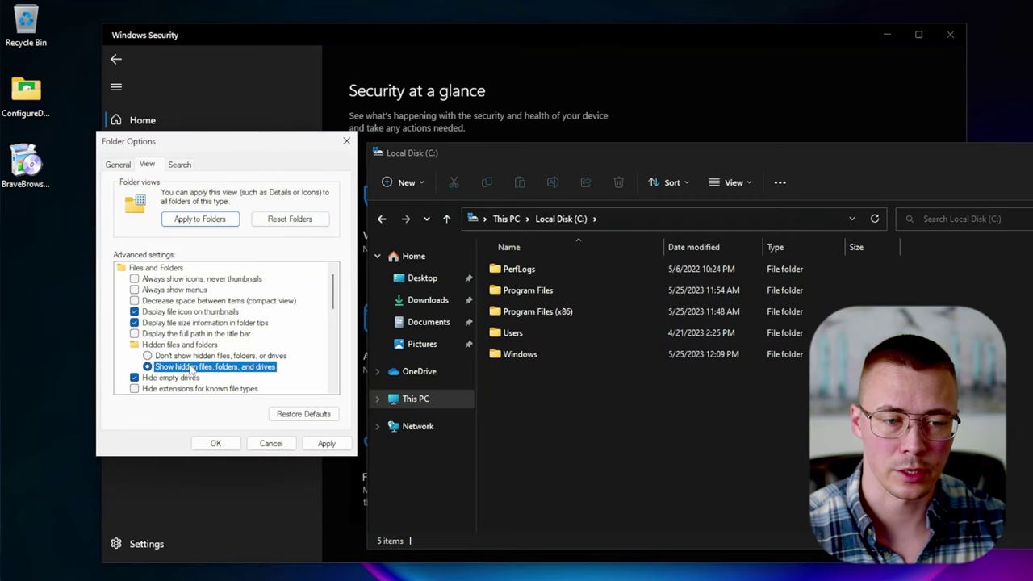
{"action": "left_click", "coordinate": [326, 443]}
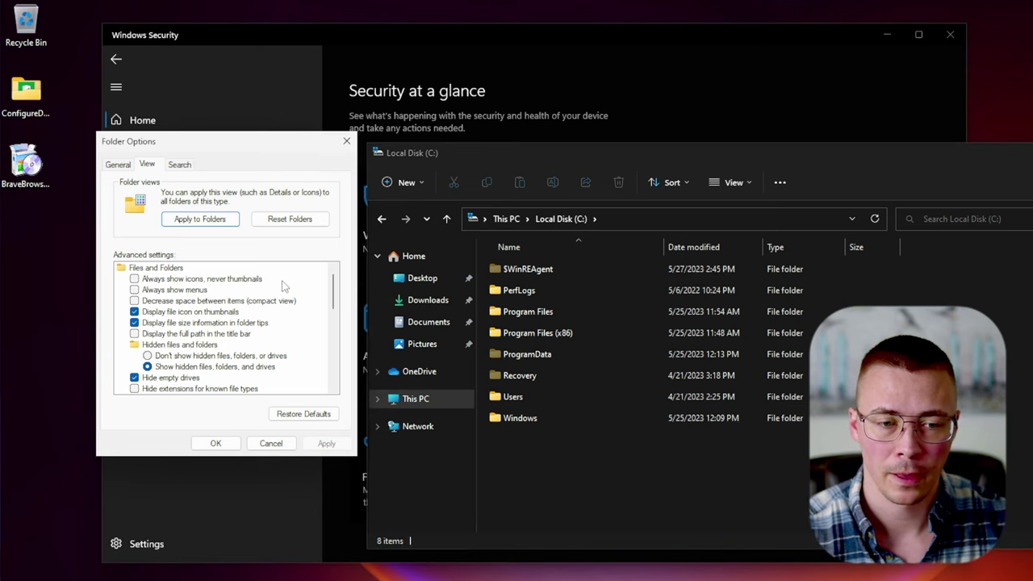
{"action": "left_click", "coordinate": [263, 448]}
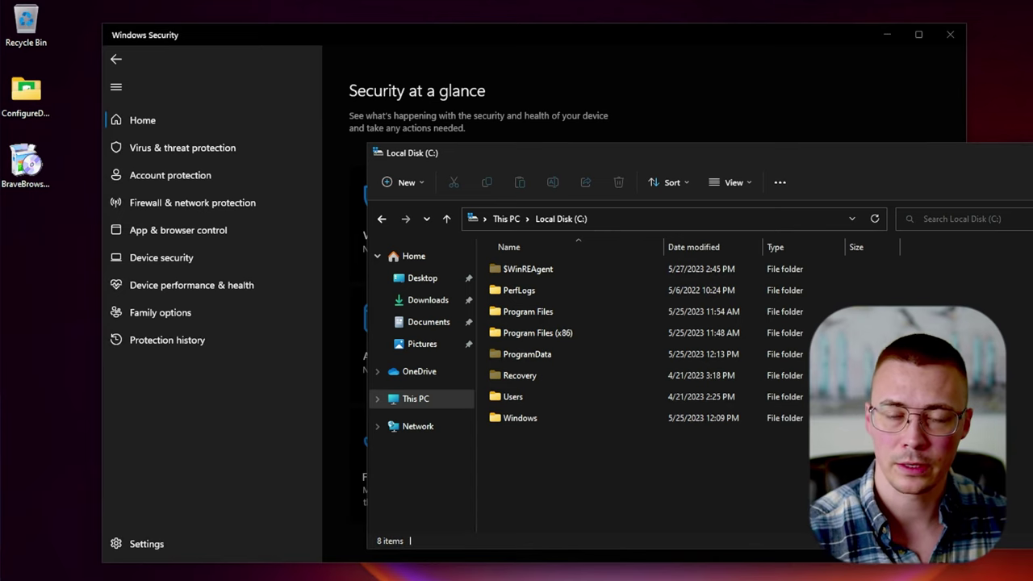
{"action": "key", "text": "alt+F4"}
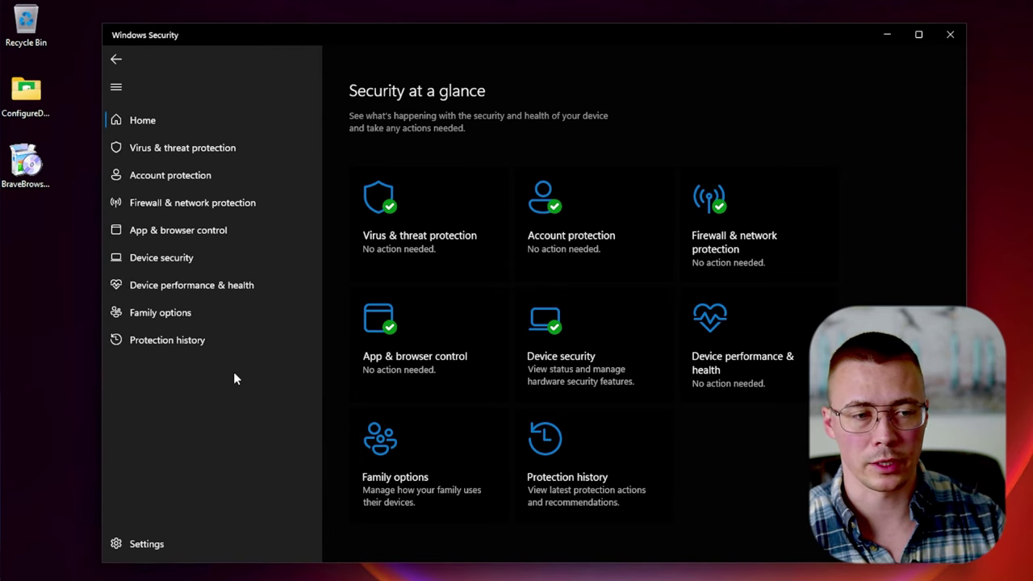
- Switch to the Brave browser and search the web for "ublock origin" in a new tab
{"action": "left_click", "coordinate": [19, 164]}
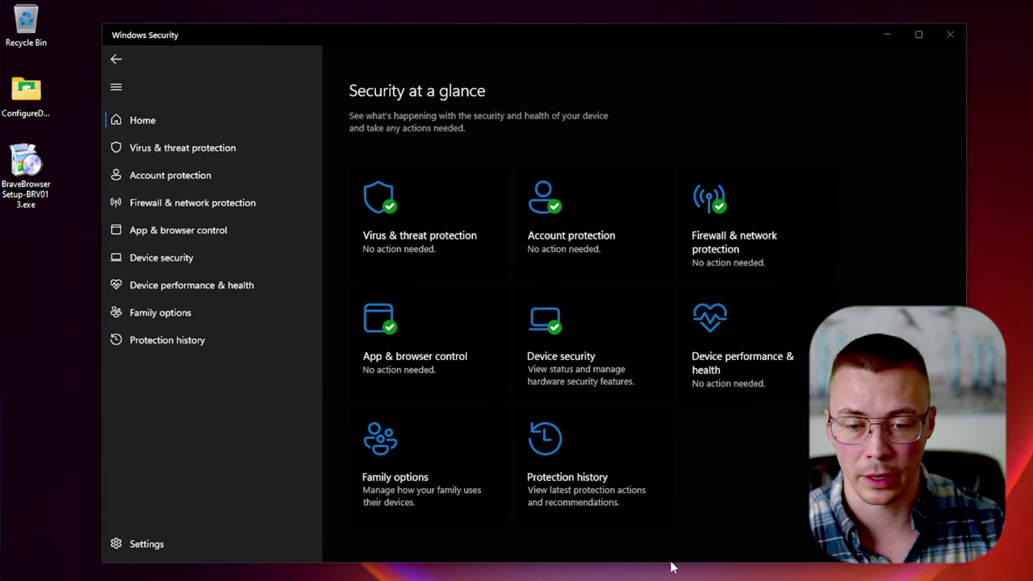
{"action": "left_click", "coordinate": [670, 536]}
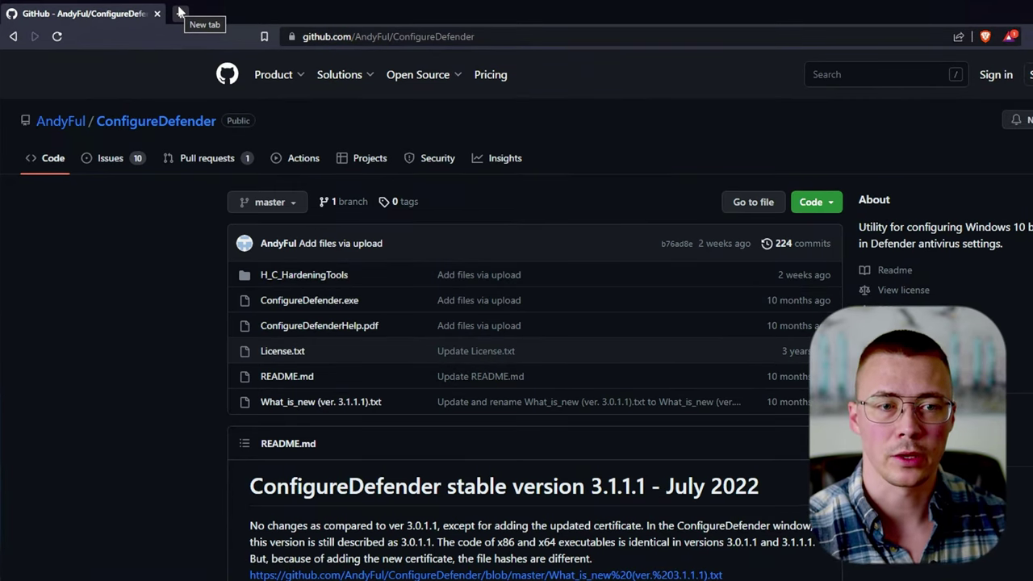
{"action": "left_click", "coordinate": [179, 13]}
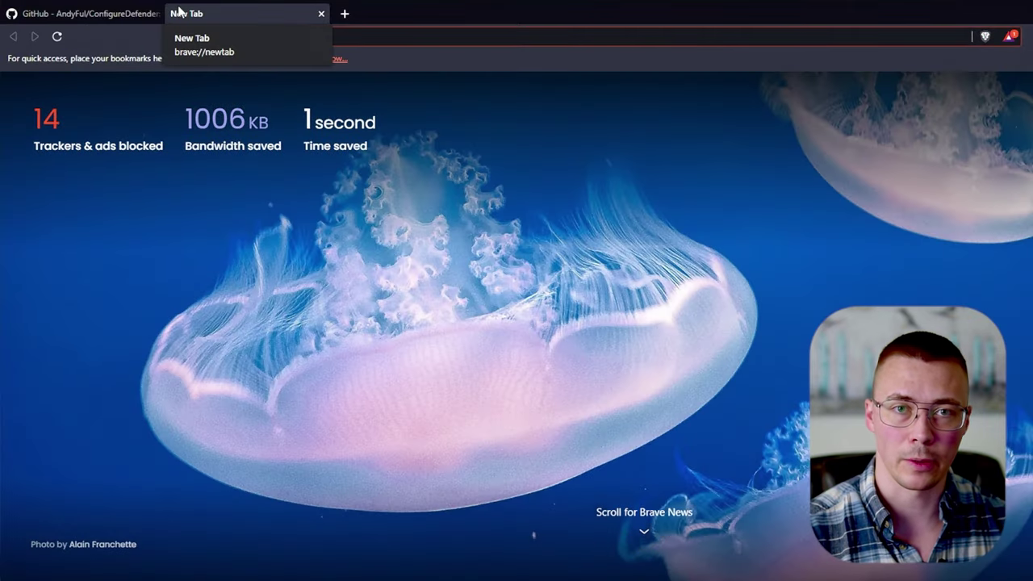
{"action": "type", "text": "ubl"}
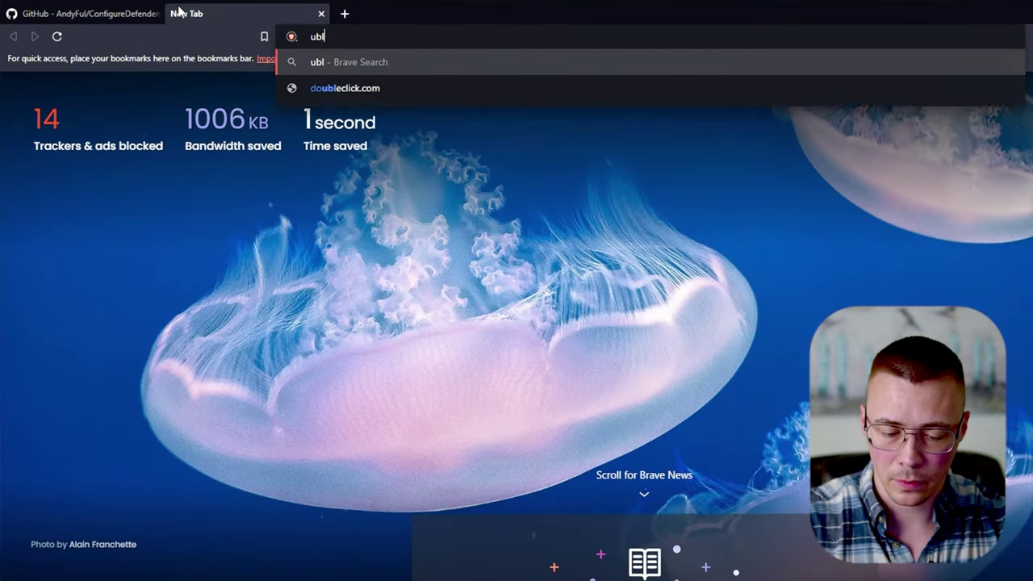
{"action": "type", "text": "ock ori"}
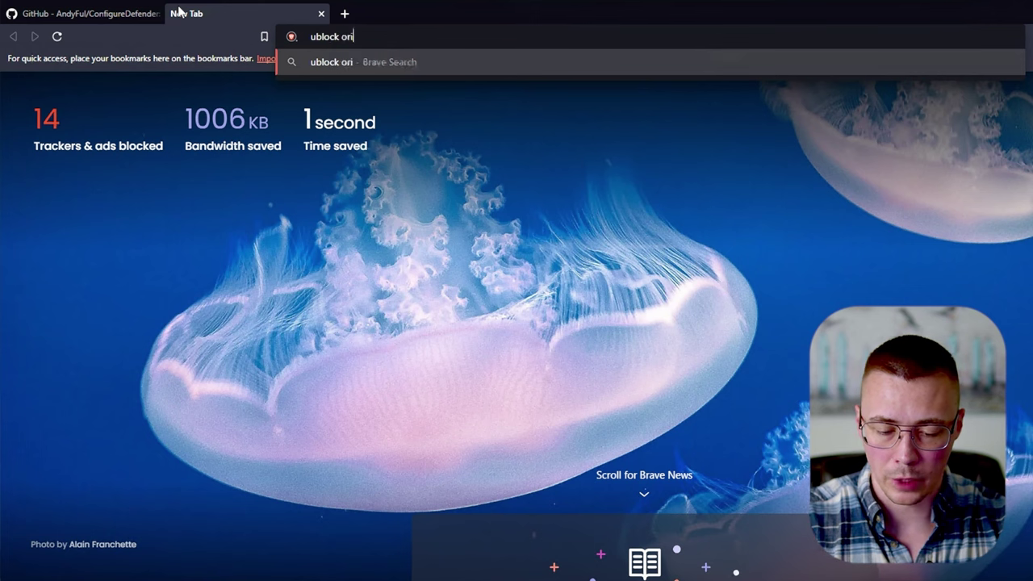
{"action": "type", "text": "gin"}
{"action": "key", "text": "Return"}
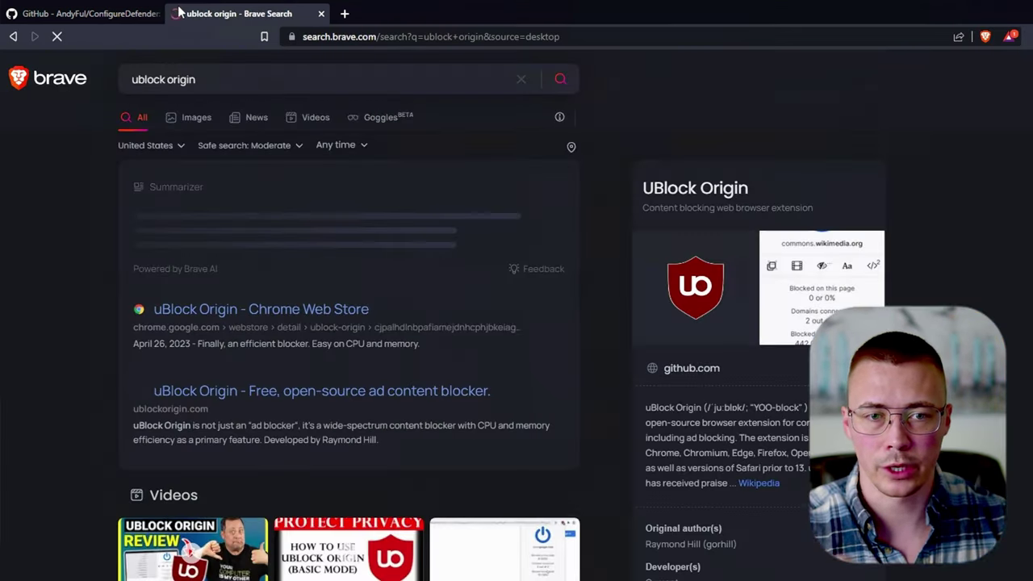
- View the ublockorigin.com site from the search results, and return to the ConfigureDefender GitHub page
{"action": "scroll", "coordinate": [212, 418], "scroll_direction": "down", "scroll_amount": 2}
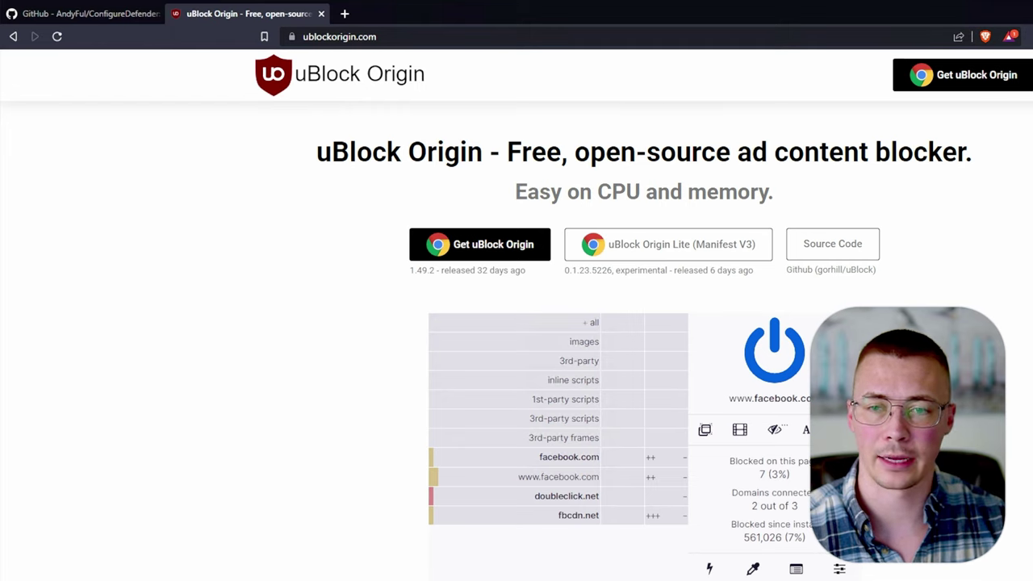
{"action": "left_click", "coordinate": [91, 16]}
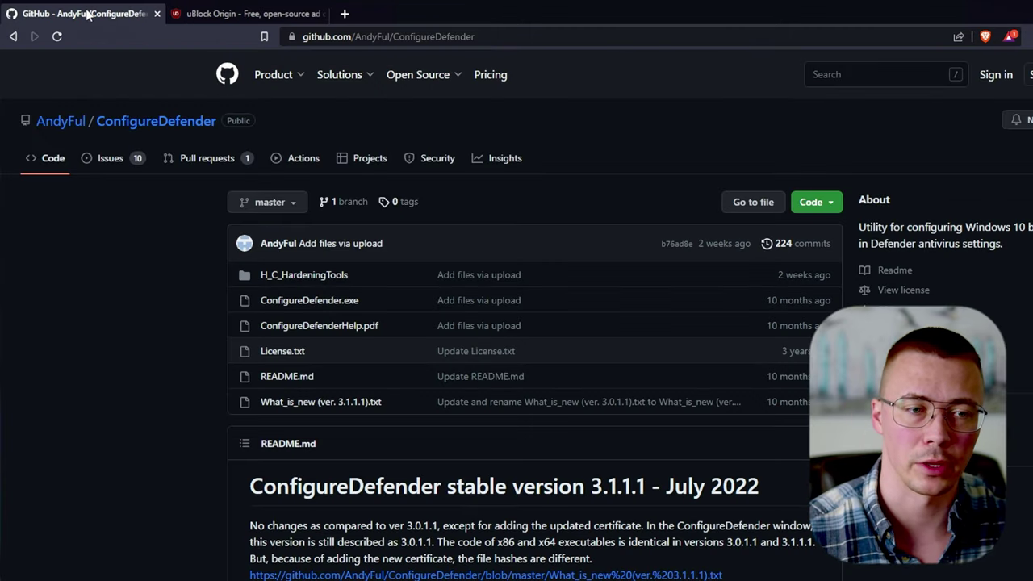